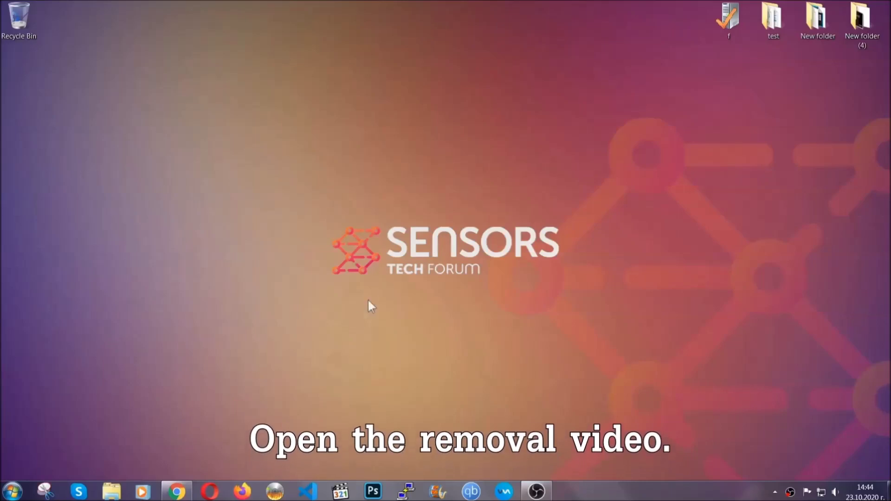
From the removal video's description, follow the sensorstechforum link and launch the downloaded SpyHunter-Installer.exe.
{"action": "left_click", "coordinate": [176, 492]}
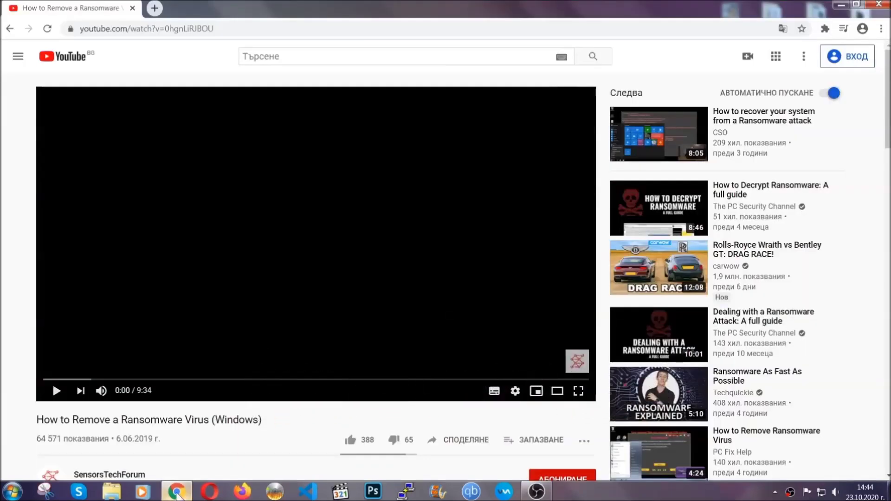
{"action": "scroll", "coordinate": [162, 378], "scroll_direction": "down", "scroll_amount": 4}
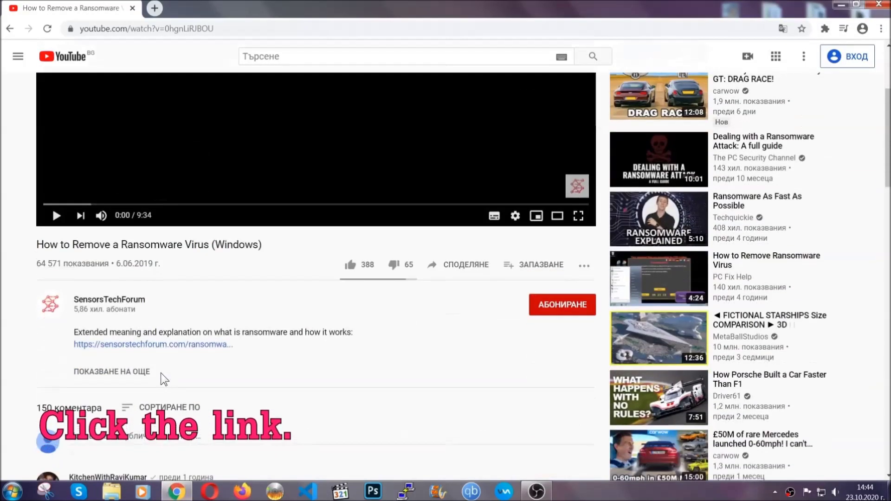
{"action": "left_click", "coordinate": [176, 347]}
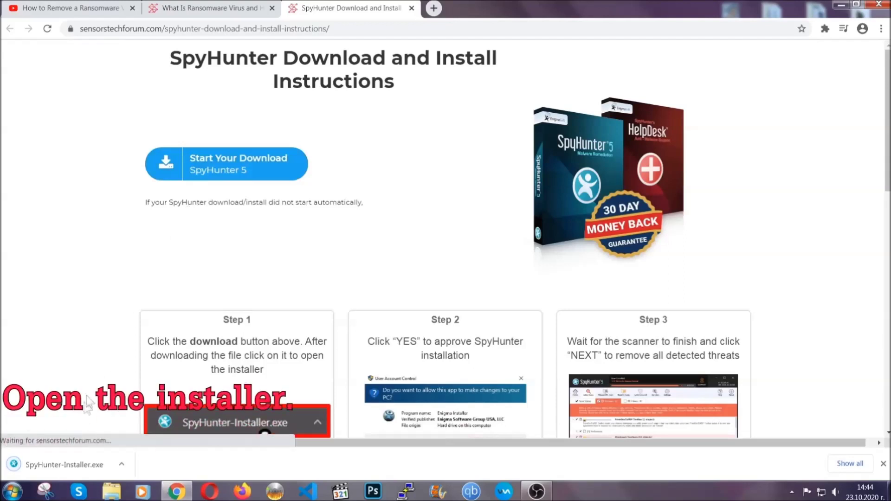
{"action": "left_click", "coordinate": [64, 463]}
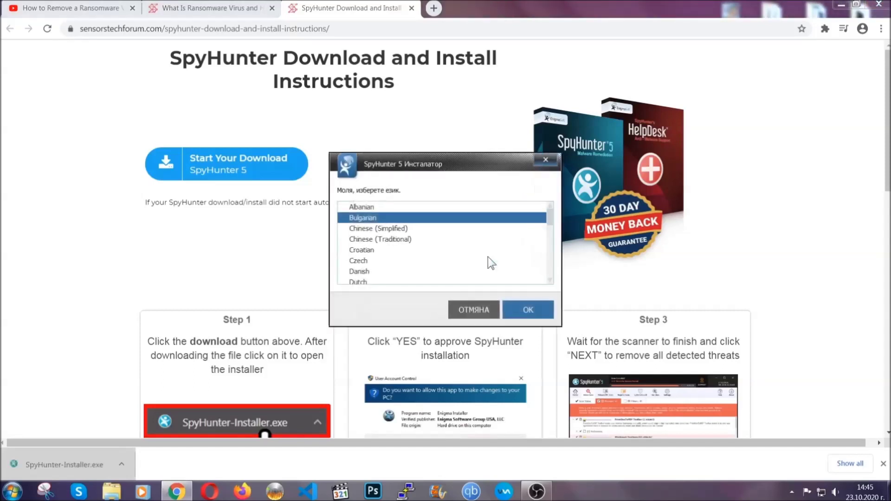
Install SpyHunter 5 in English, accepting the EULA and Privacy Policy, then close the finished installer.
{"action": "scroll", "coordinate": [464, 260], "scroll_direction": "down", "scroll_amount": 2}
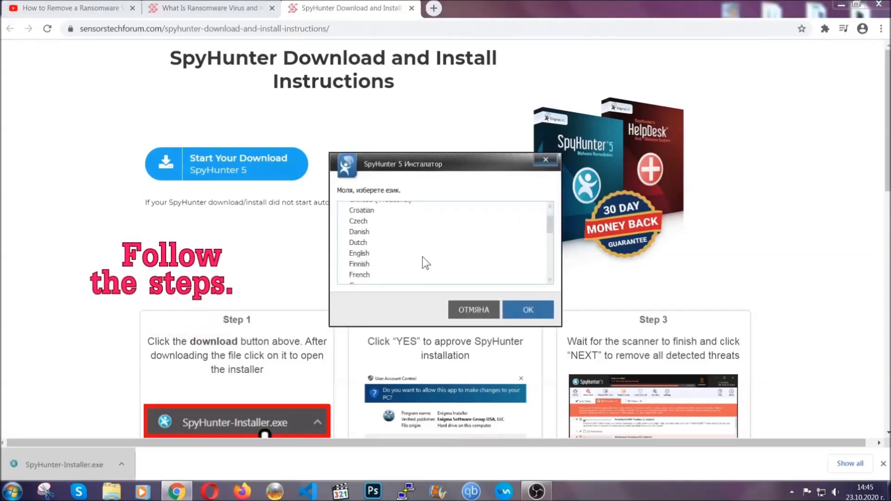
{"action": "left_click", "coordinate": [421, 255]}
{"action": "left_click", "coordinate": [528, 309]}
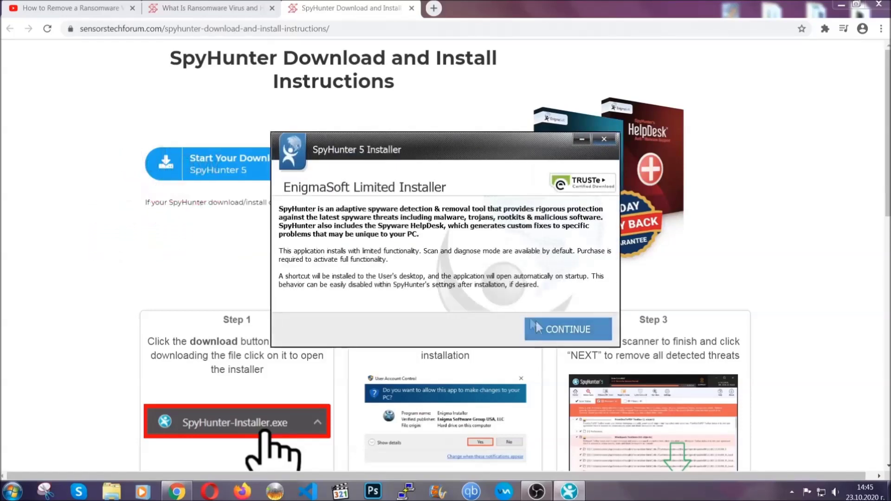
{"action": "left_click", "coordinate": [536, 325]}
{"action": "left_click", "coordinate": [511, 300]}
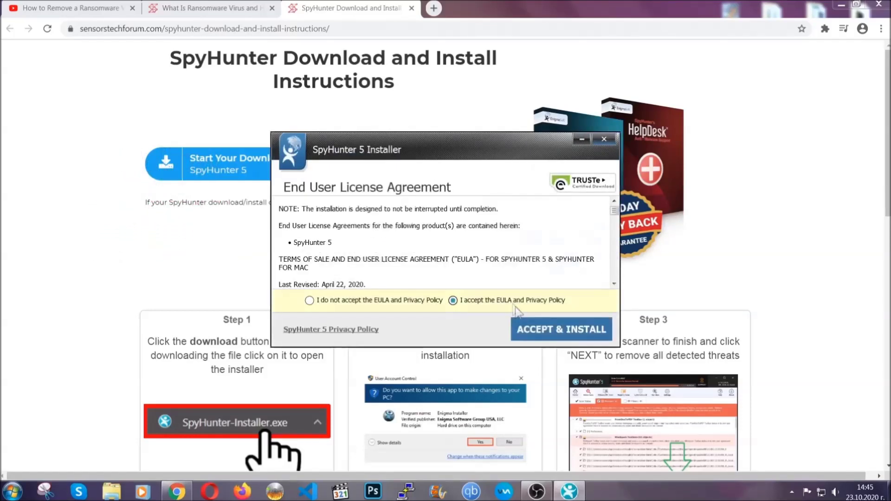
{"action": "left_click", "coordinate": [532, 330]}
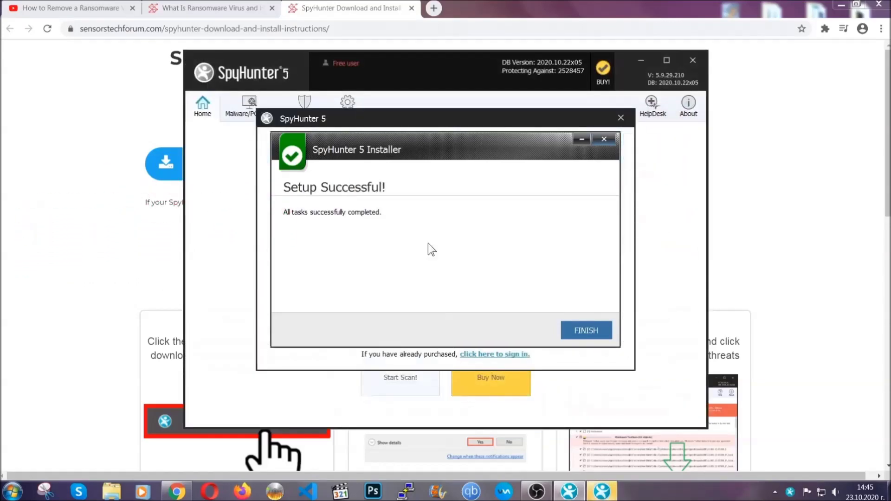
{"action": "left_click", "coordinate": [570, 332]}
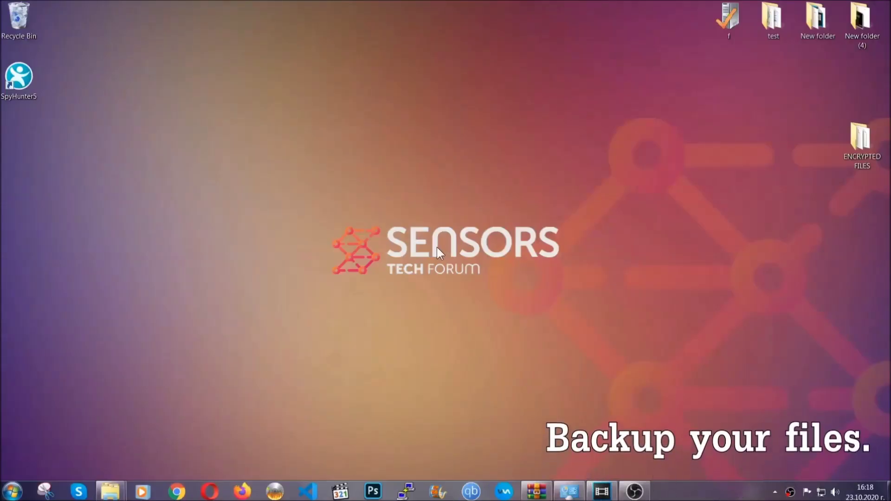
Copy all six .efji files from the ENCRYPTED FILES folder.
{"action": "double_click", "coordinate": [856, 143]}
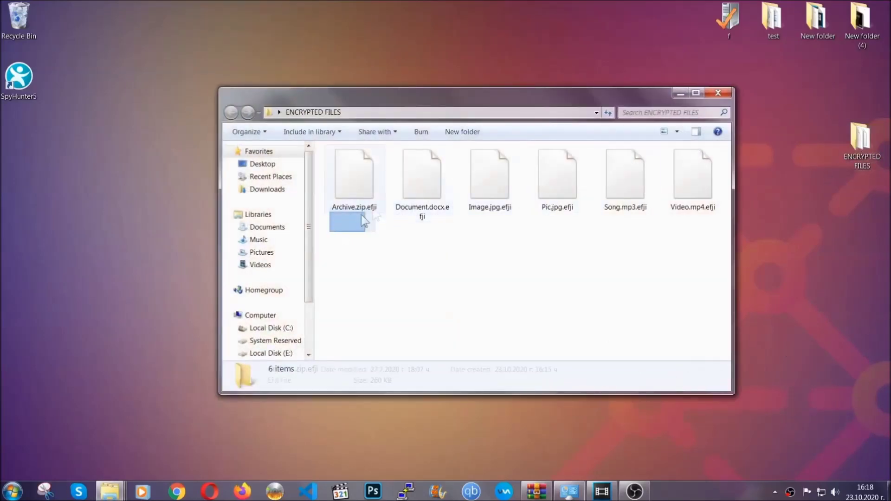
{"action": "left_click_drag", "start_coordinate": [365, 222], "coordinate": [698, 165]}
{"action": "right_click", "coordinate": [698, 165]}
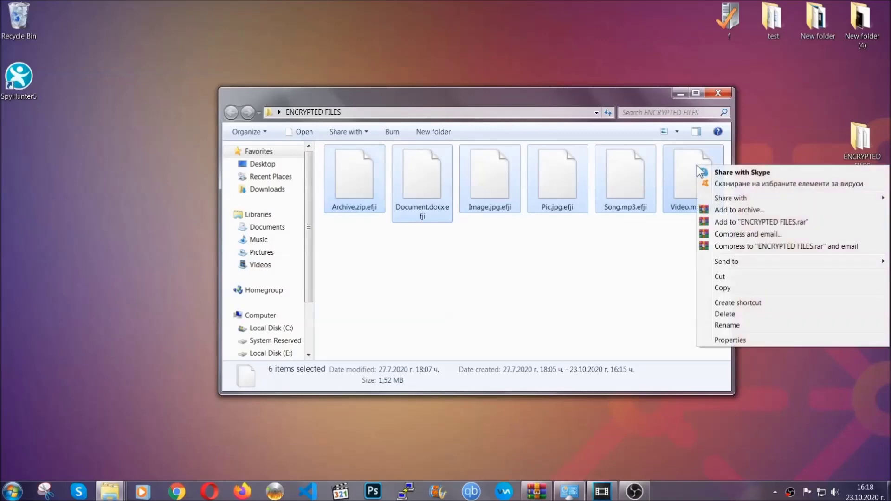
{"action": "left_click", "coordinate": [722, 288]}
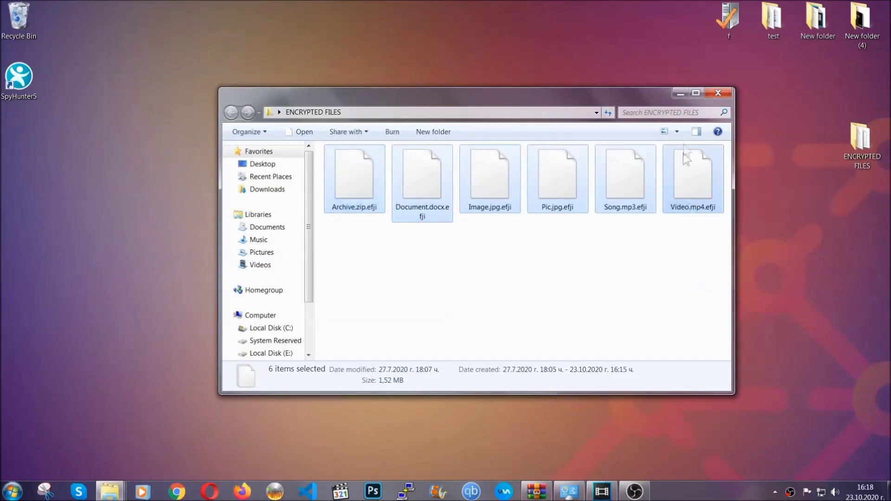
{"action": "left_click", "coordinate": [682, 94]}
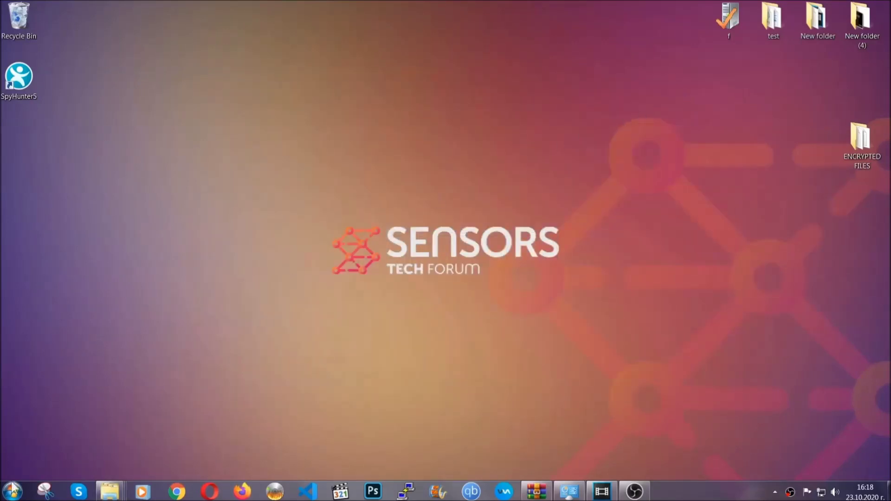
Paste the six files onto the empty FLASH DRIVE (H:) and close its window.
{"action": "left_click", "coordinate": [12, 491]}
{"action": "left_click", "coordinate": [169, 349]}
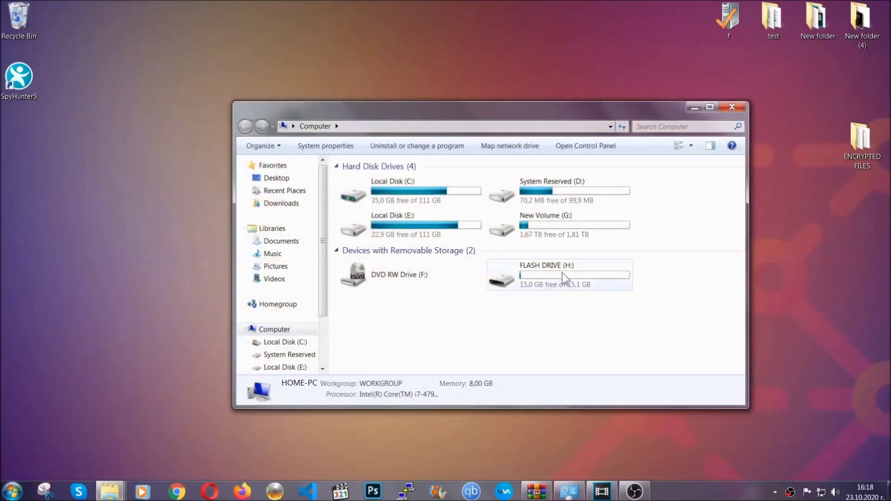
{"action": "double_click", "coordinate": [562, 272]}
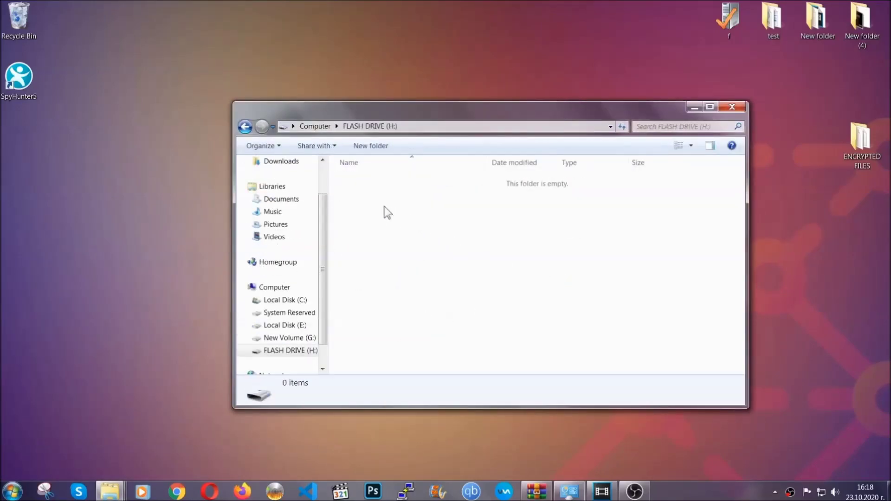
{"action": "right_click", "coordinate": [385, 212]}
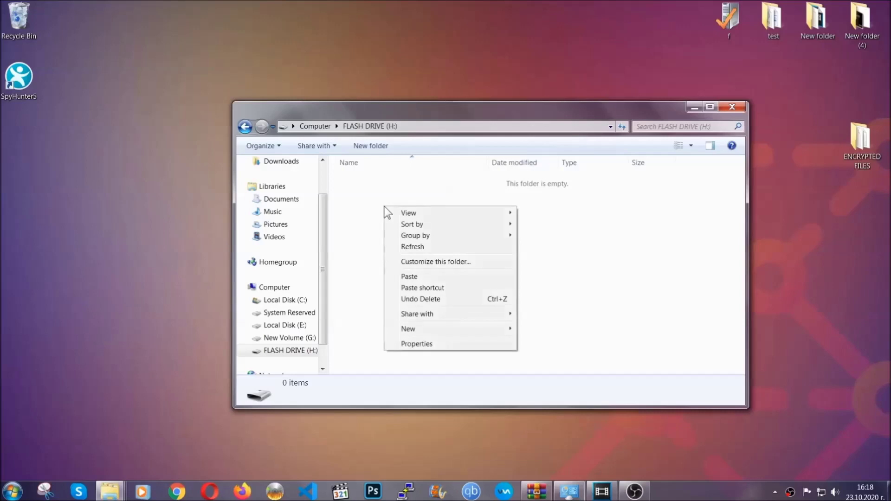
{"action": "left_click", "coordinate": [406, 277]}
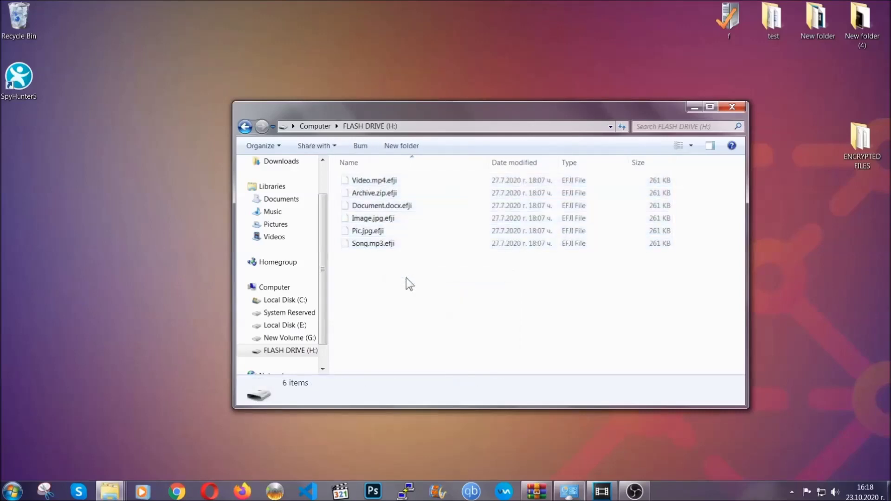
{"action": "left_click", "coordinate": [732, 108]}
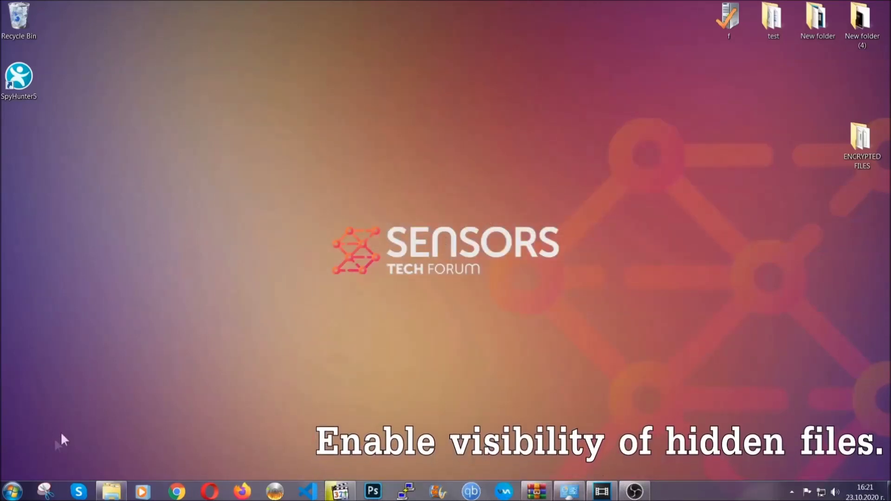
Search Start for 'show hidden files and folders' and apply 'Show hidden files, folders, and drives'.
{"action": "left_click", "coordinate": [12, 491]}
{"action": "left_click", "coordinate": [35, 468]}
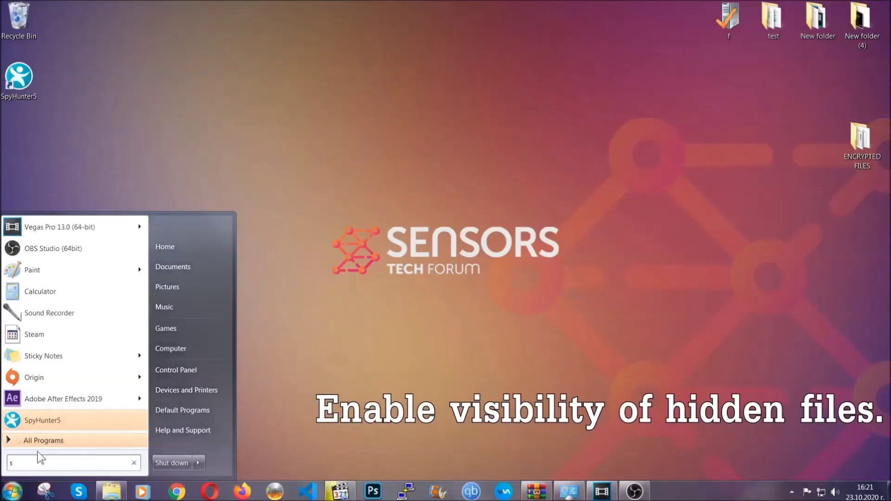
{"action": "type", "text": "showh"}
{"action": "key", "text": "BackSpace"}
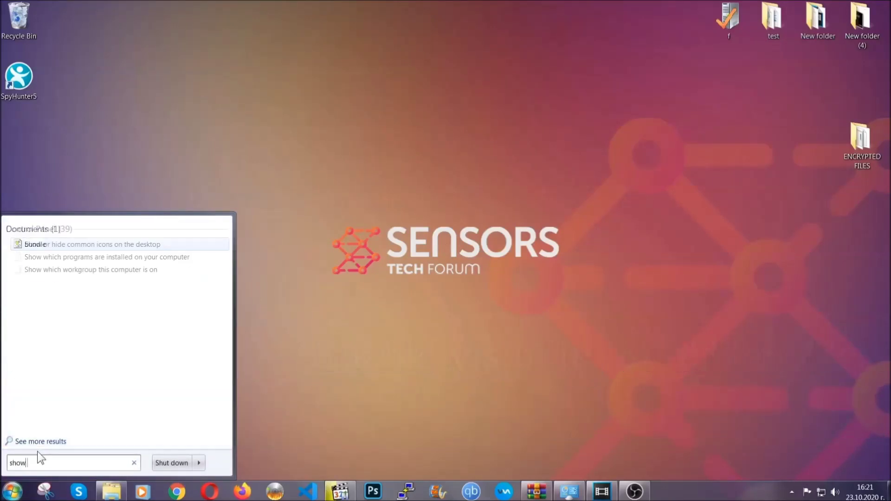
{"action": "type", "text": "hidden files and folders"}
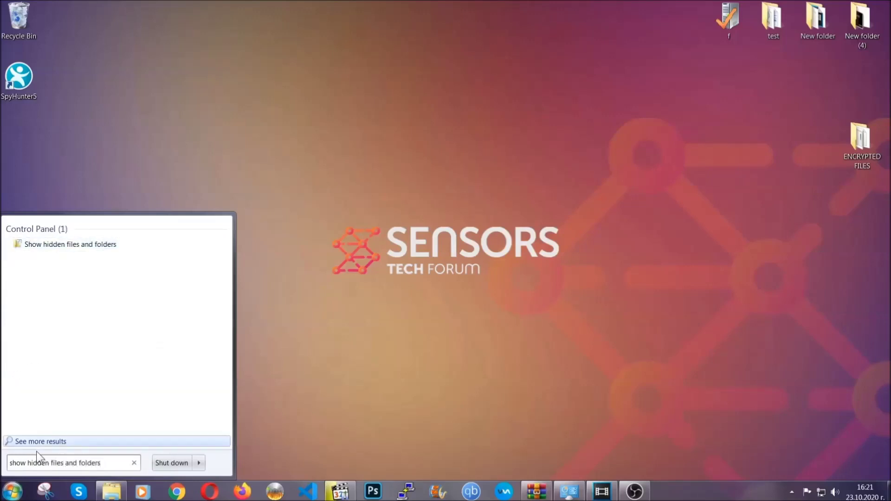
{"action": "left_click", "coordinate": [105, 245]}
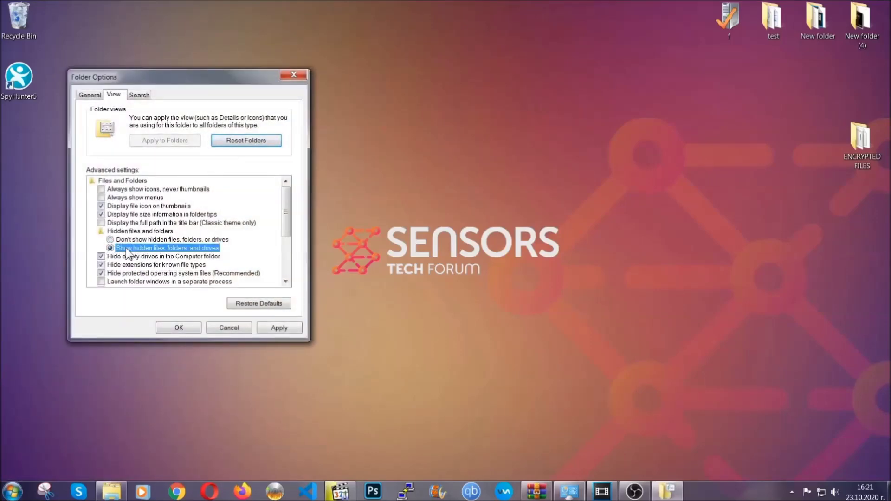
{"action": "left_click", "coordinate": [276, 331]}
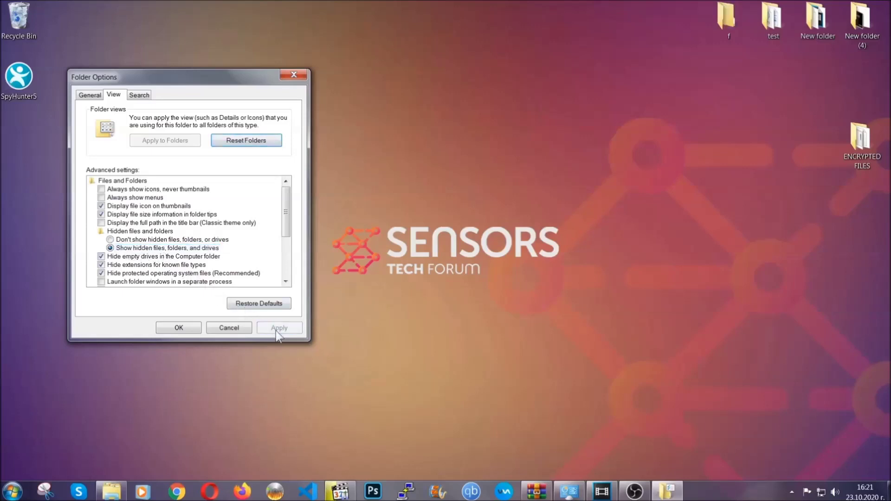
{"action": "left_click", "coordinate": [178, 327]}
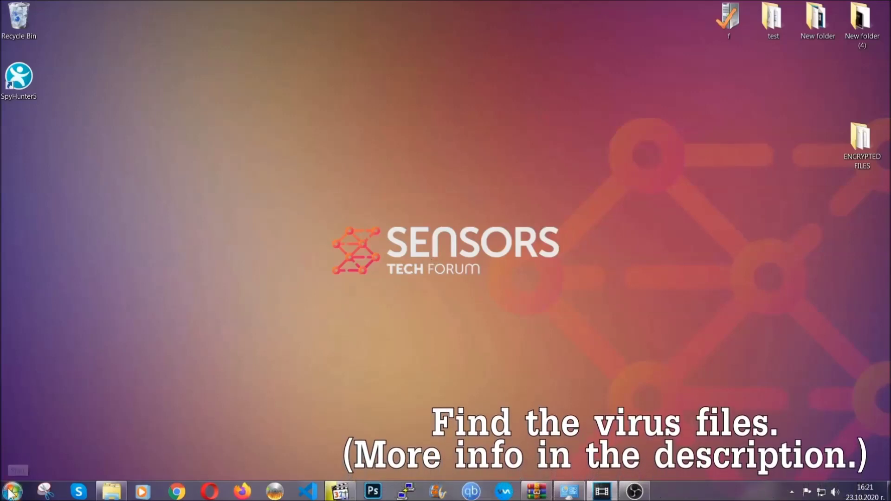
Search the whole Computer for 'fileextension:exe Example Vir'.
{"action": "key", "text": "super"}
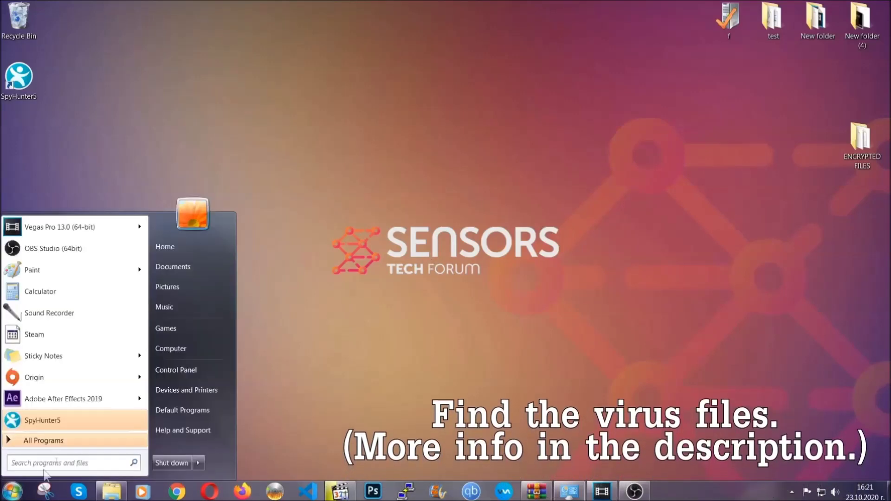
{"action": "left_click", "coordinate": [183, 347]}
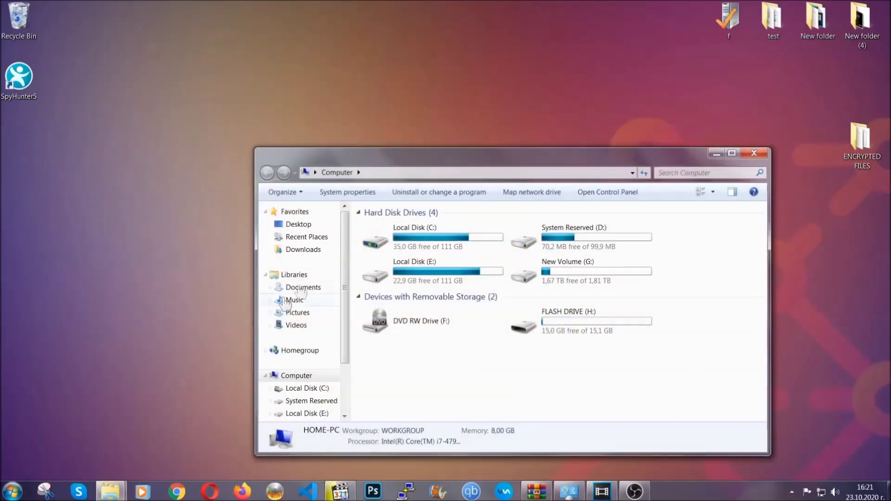
{"action": "left_click_drag", "start_coordinate": [484, 163], "coordinate": [425, 124]}
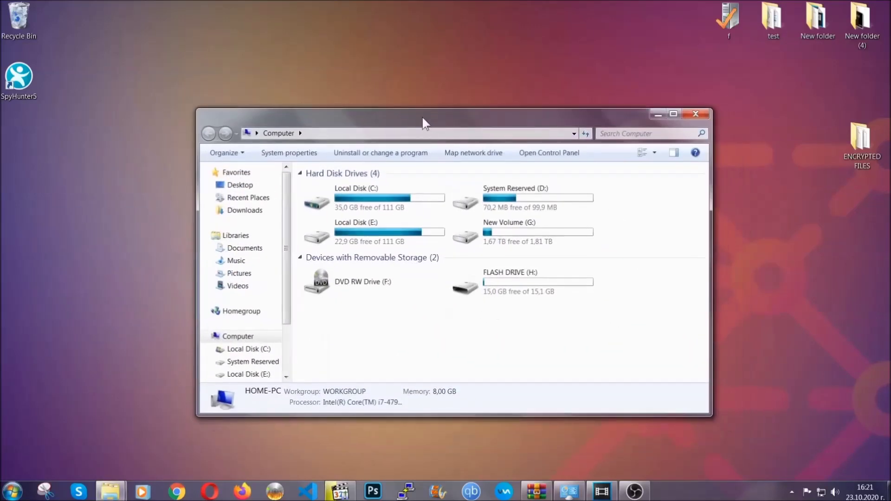
{"action": "left_click", "coordinate": [607, 133]}
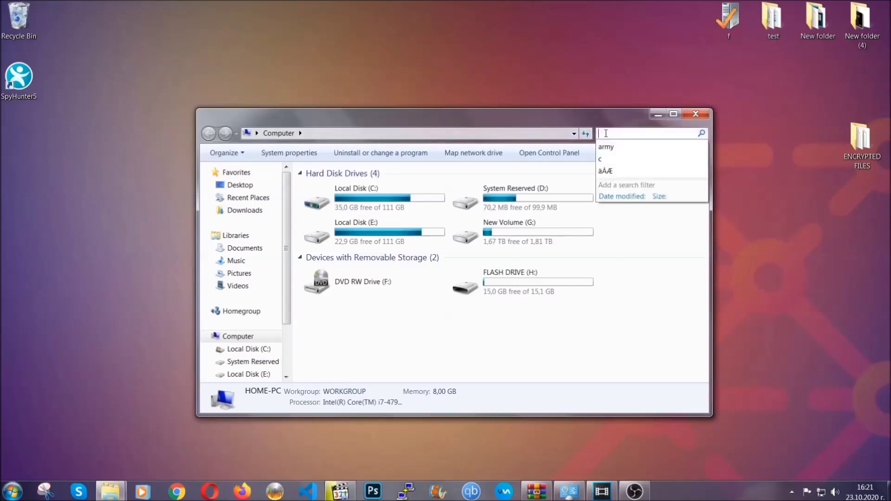
{"action": "type", "text": "file"}
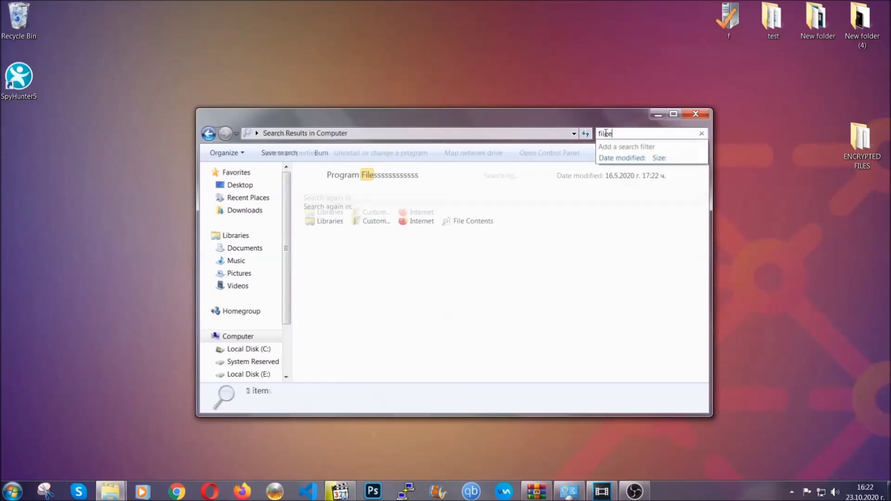
{"action": "type", "text": "extension:exe "}
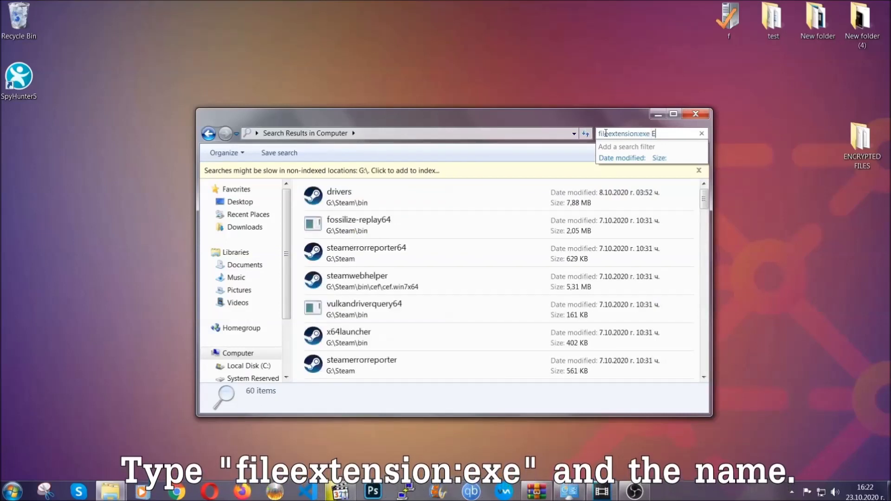
{"action": "type", "text": "Example Virus Name"}
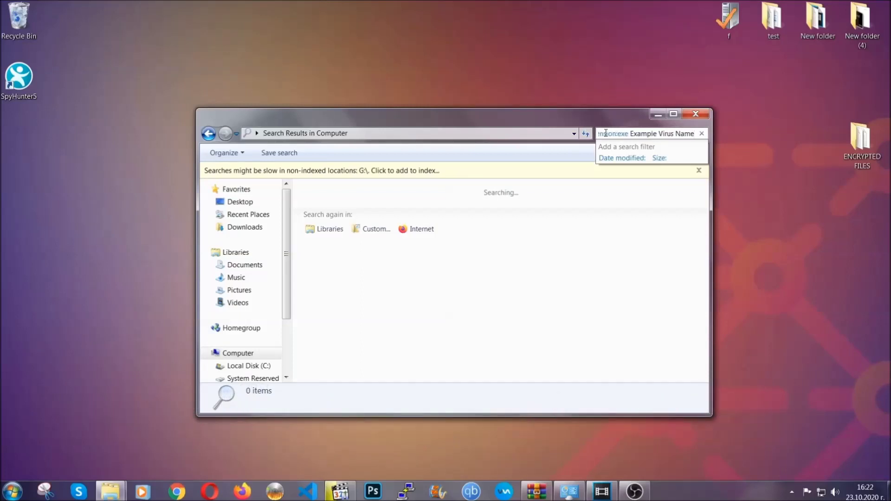
{"action": "key", "text": "Return"}
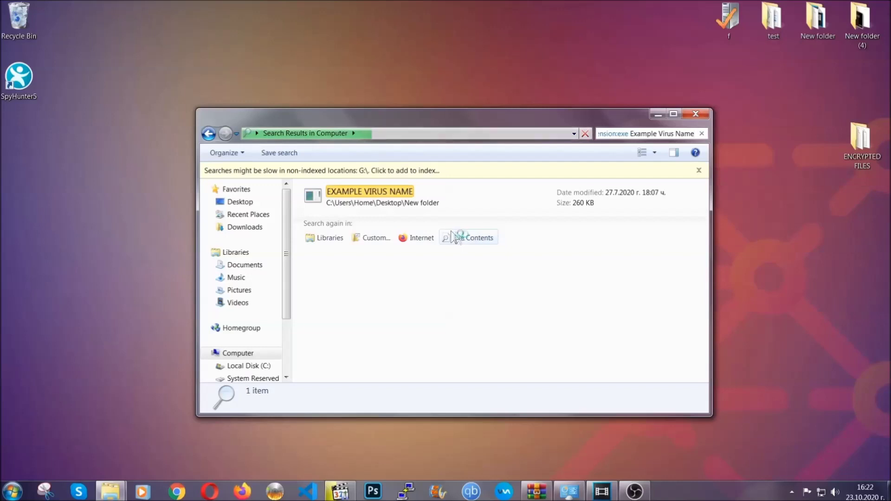
Delete the EXAMPLE VIRUS NAME result to the Recycle Bin and close the search window.
{"action": "left_click", "coordinate": [392, 193]}
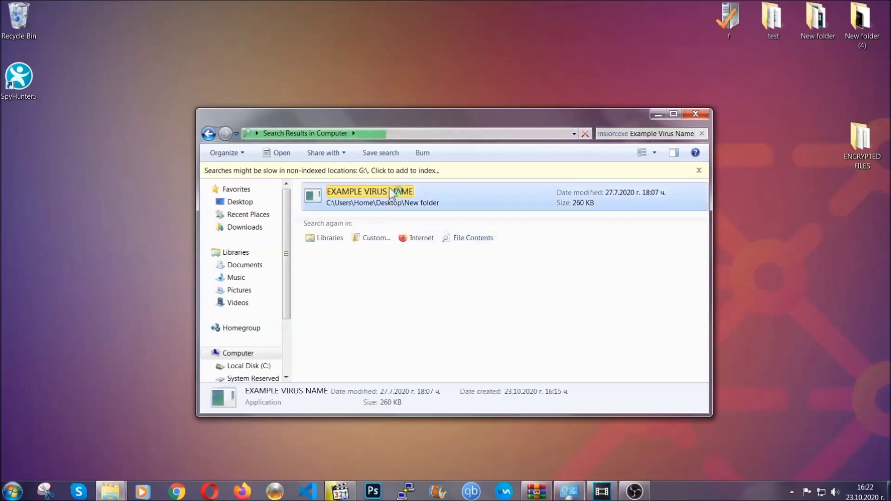
{"action": "right_click", "coordinate": [390, 190]}
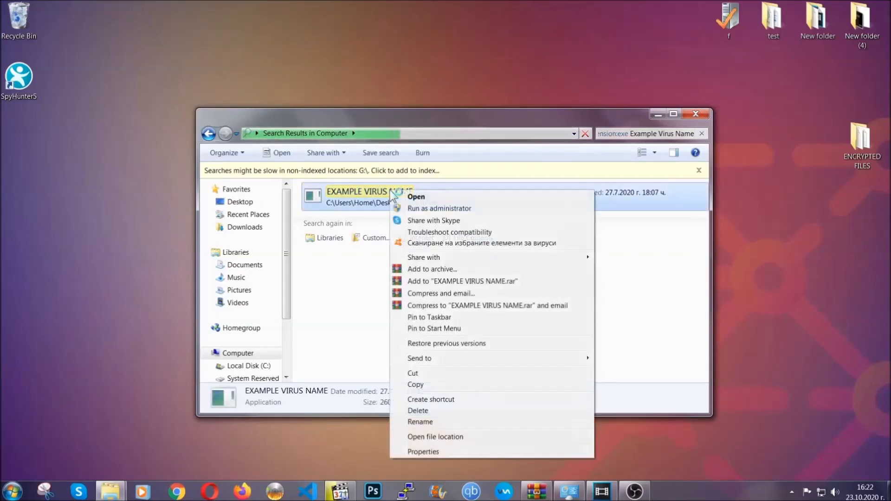
{"action": "left_click", "coordinate": [430, 411]}
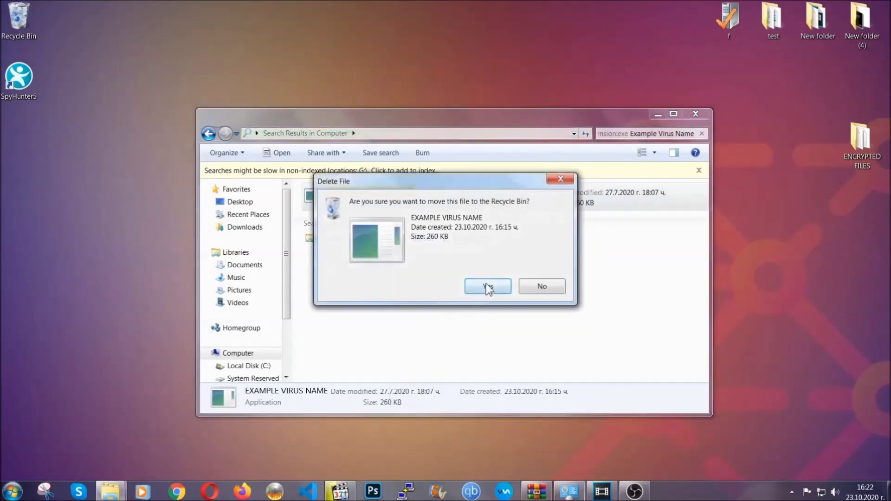
{"action": "left_click", "coordinate": [487, 287]}
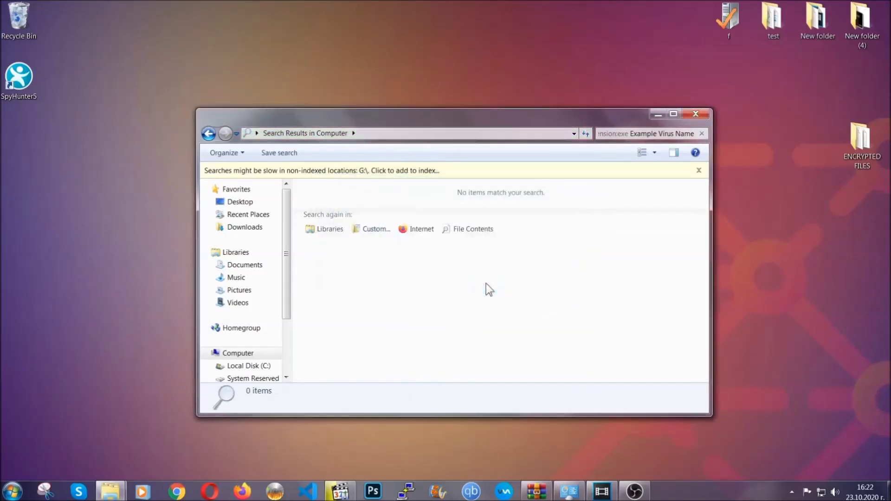
{"action": "left_click", "coordinate": [696, 114]}
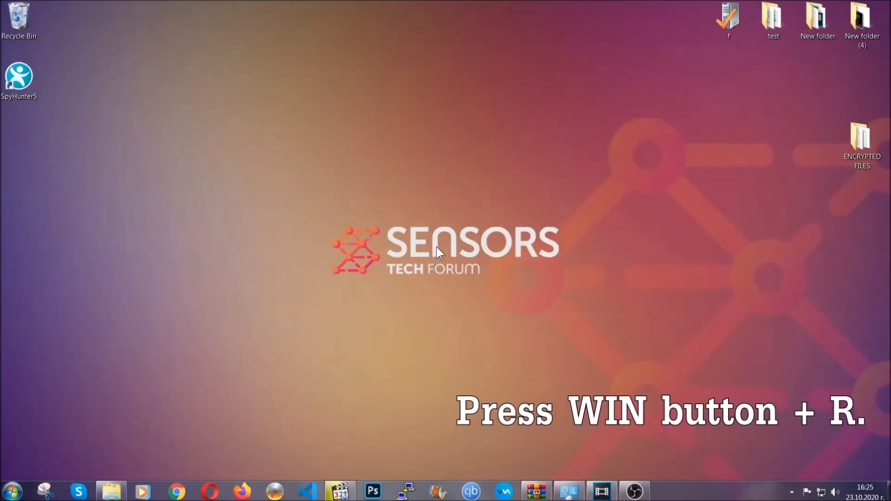
Launch REGEDIT from the Run dialog, replacing the existing 'cmd' text.
{"action": "key", "text": "super+r"}
{"action": "left_click", "coordinate": [96, 420]}
{"action": "double_click", "coordinate": [84, 422]}
{"action": "type", "text": "REGEDIT"}
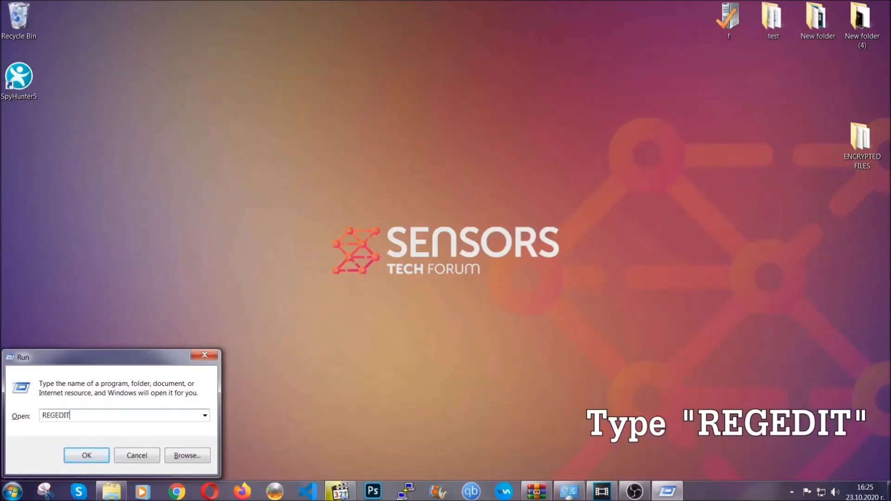
{"action": "left_click", "coordinate": [77, 453]}
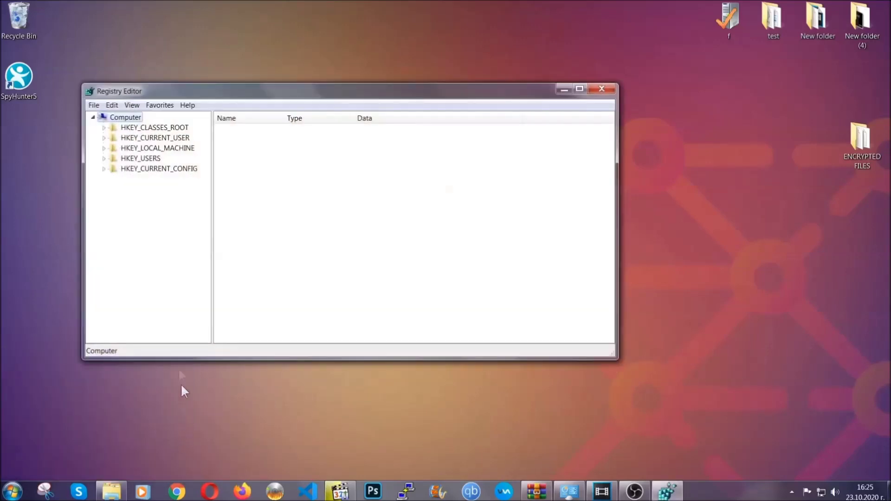
Export the entire registry to the Desktop as BACKUP.
{"action": "left_click", "coordinate": [94, 106]}
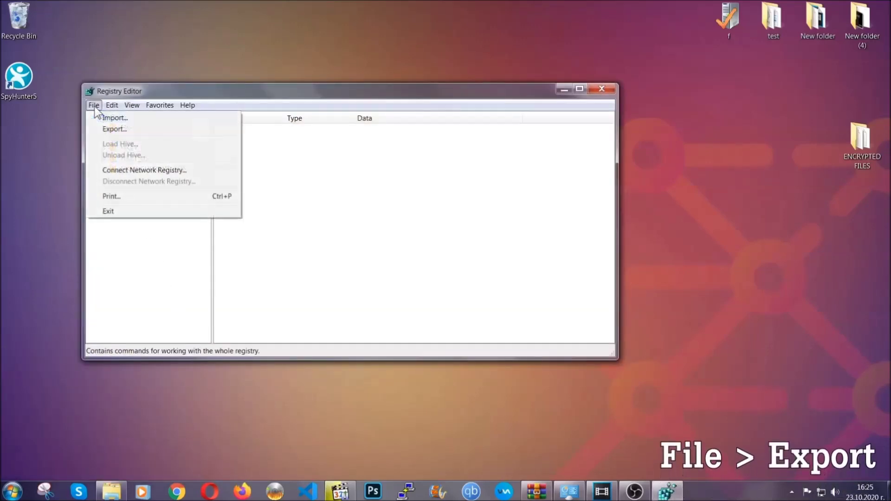
{"action": "left_click", "coordinate": [115, 128]}
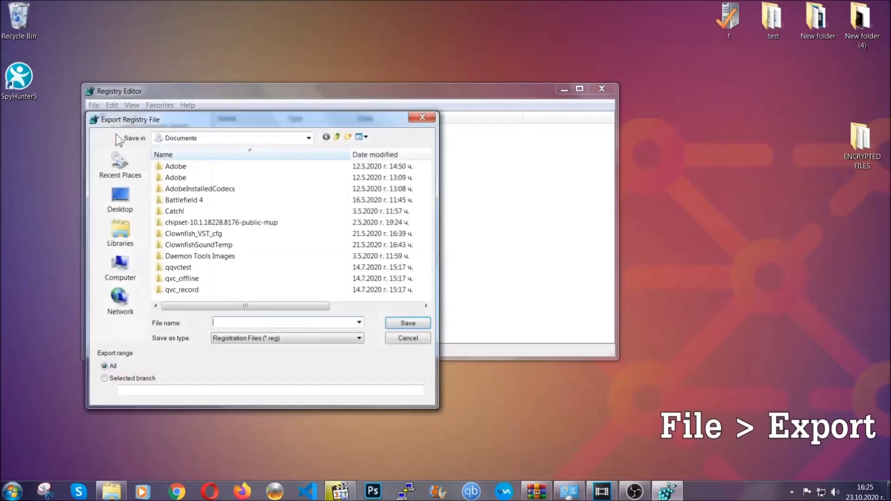
{"action": "left_click", "coordinate": [115, 196]}
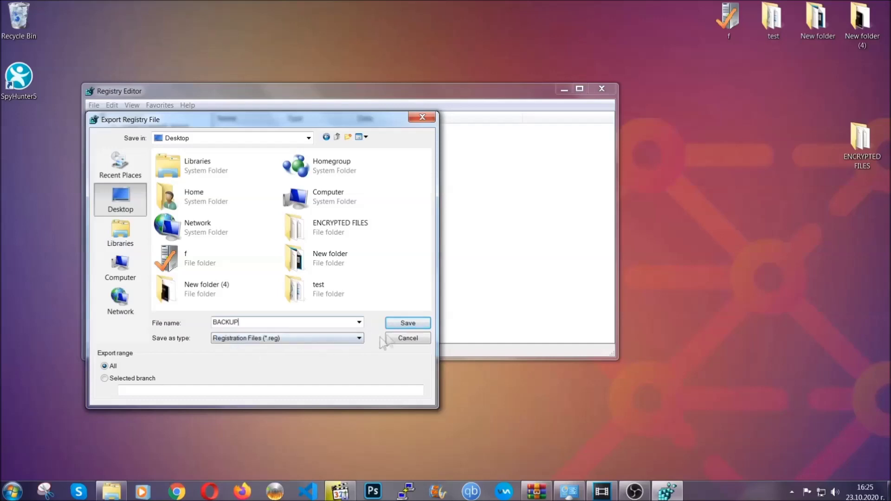
{"action": "left_click", "coordinate": [402, 325]}
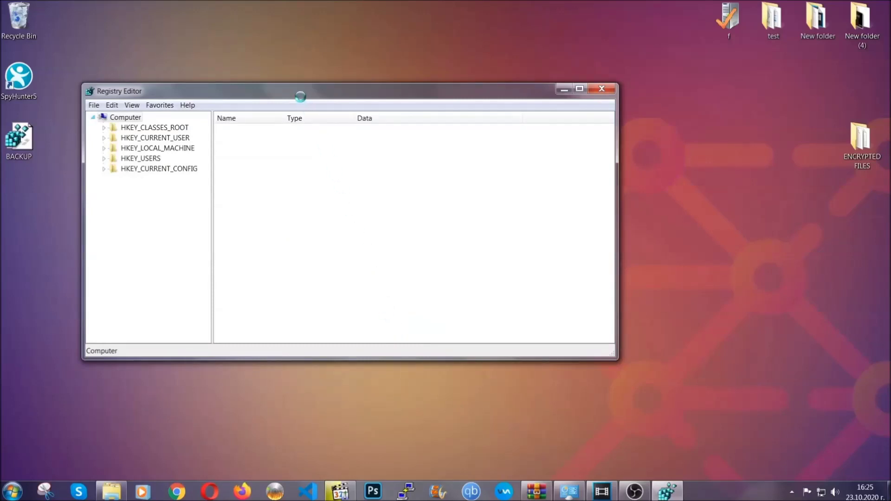
{"action": "left_click_drag", "start_coordinate": [299, 96], "coordinate": [388, 125]}
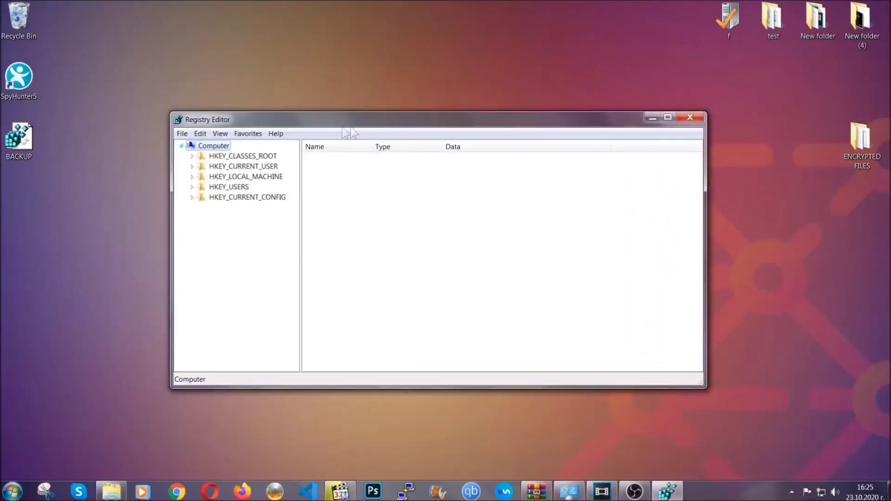
{"action": "left_click", "coordinate": [182, 134]}
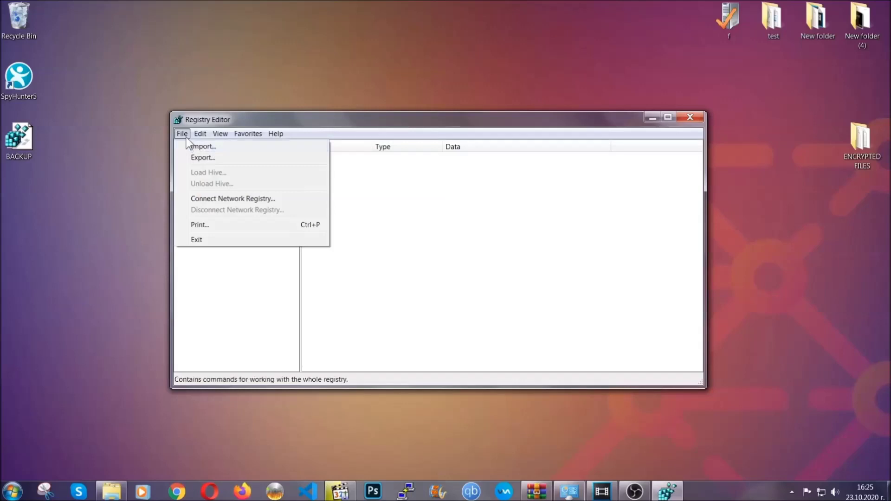
{"action": "left_click", "coordinate": [182, 135]}
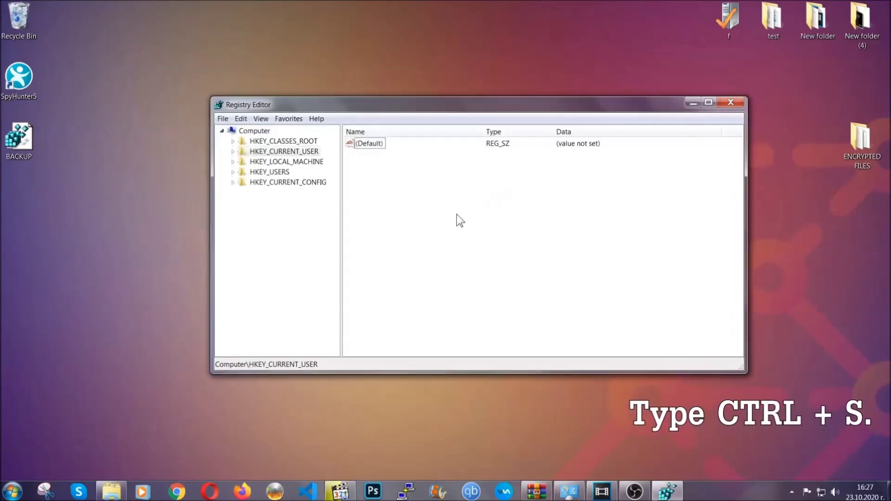
Search the registry for RunOnce and open the neighbouring Run key.
{"action": "key", "text": "ctrl+f"}
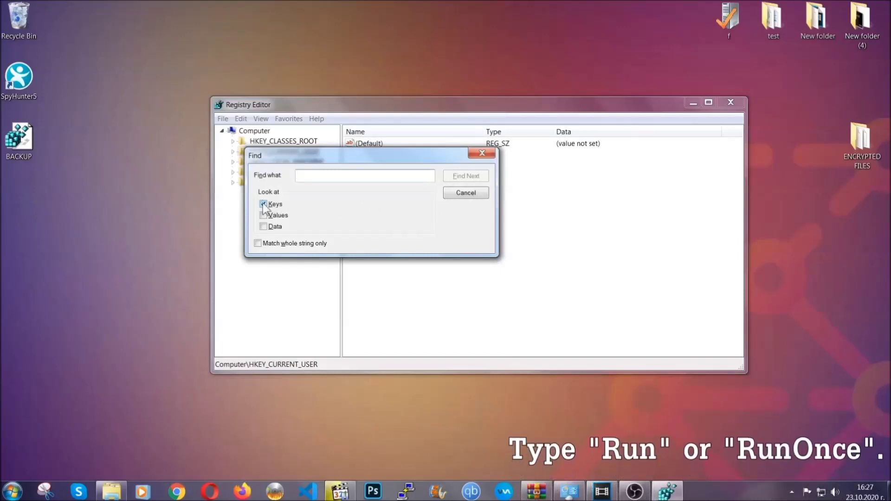
{"action": "type", "text": "R"}
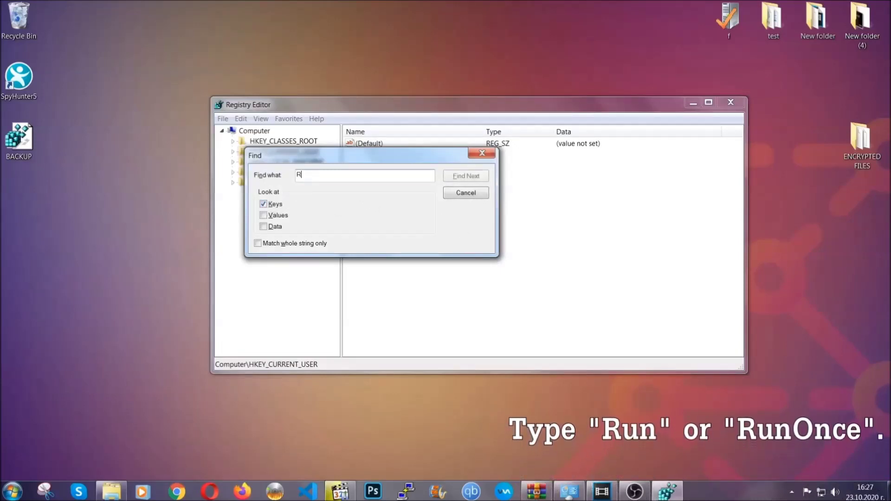
{"action": "type", "text": "unOnce"}
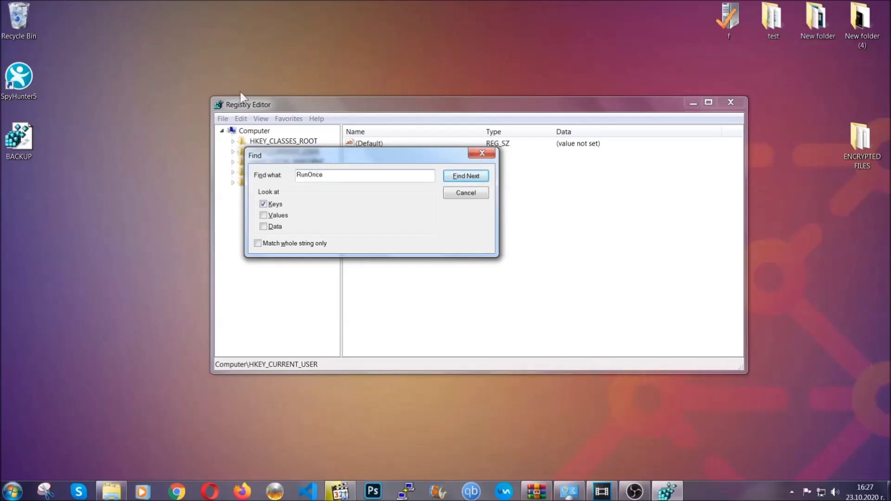
{"action": "left_click", "coordinate": [476, 179]}
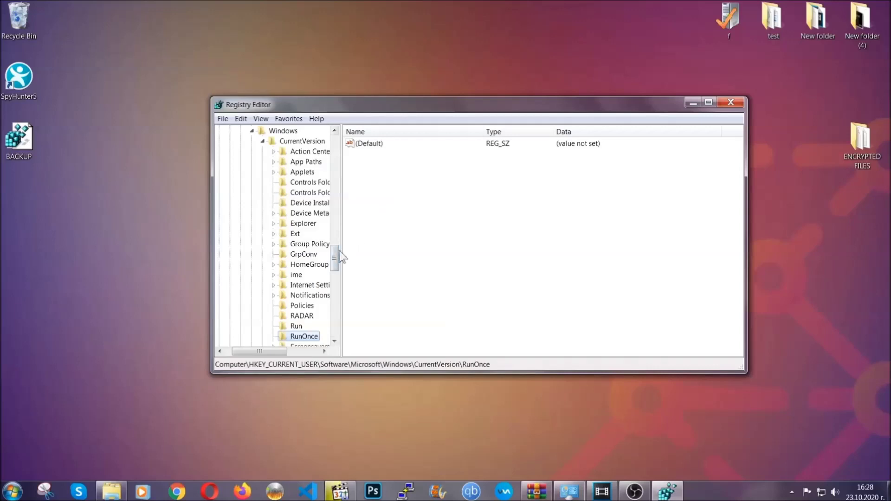
{"action": "left_click_drag", "start_coordinate": [337, 253], "coordinate": [335, 267]}
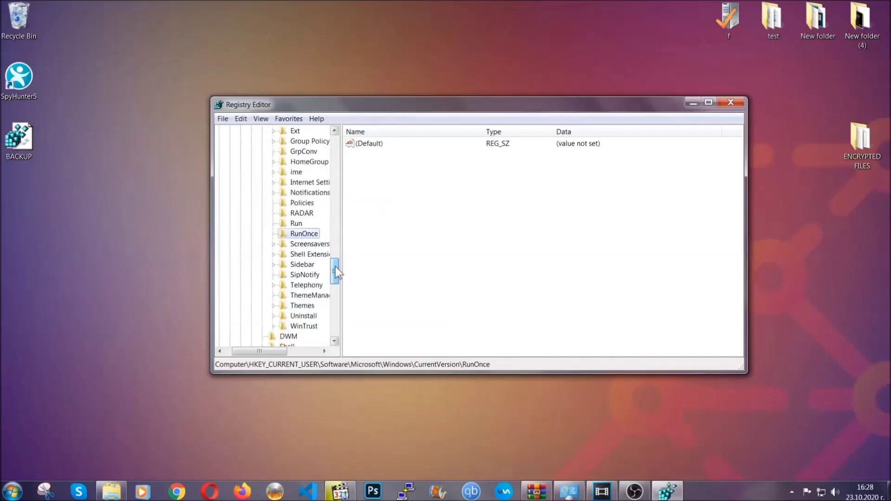
{"action": "left_click", "coordinate": [297, 223]}
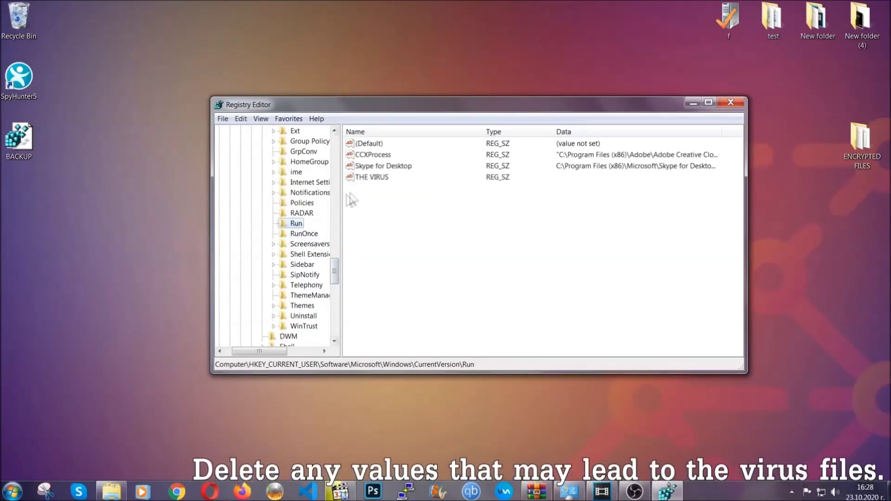
Delete the THE VIRUS value from the Run key and close Registry Editor.
{"action": "left_click", "coordinate": [366, 179]}
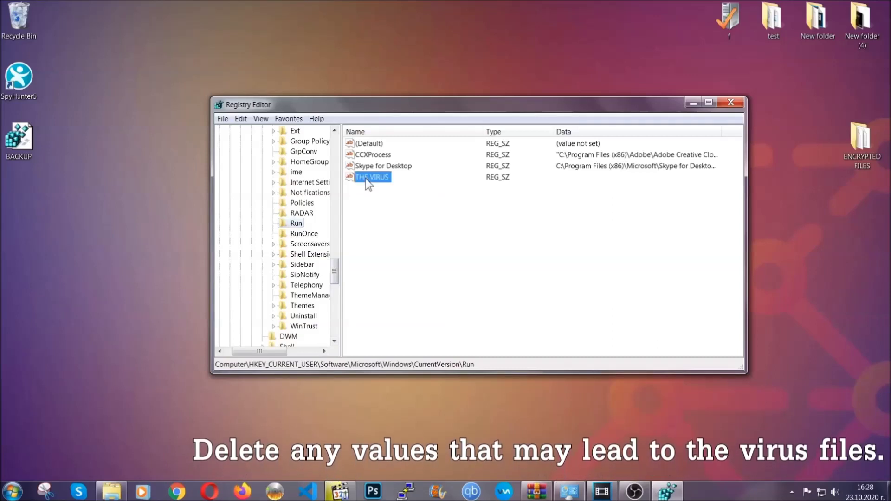
{"action": "right_click", "coordinate": [367, 180]}
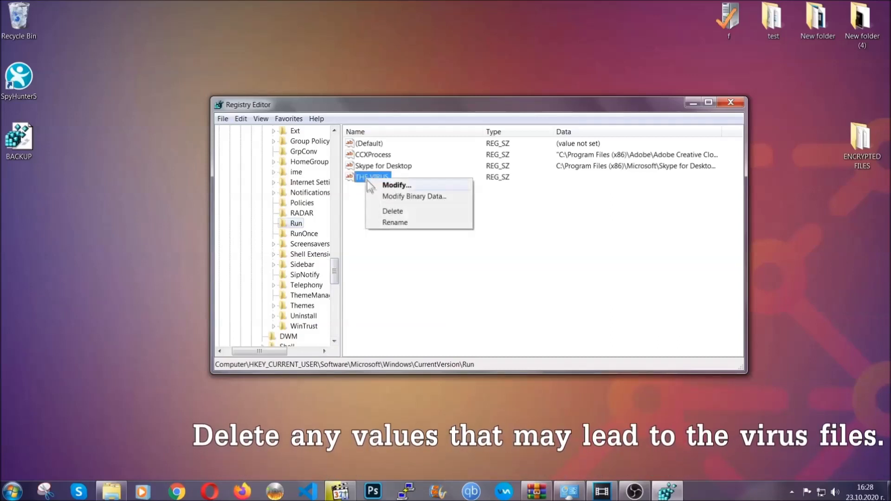
{"action": "left_click", "coordinate": [386, 212]}
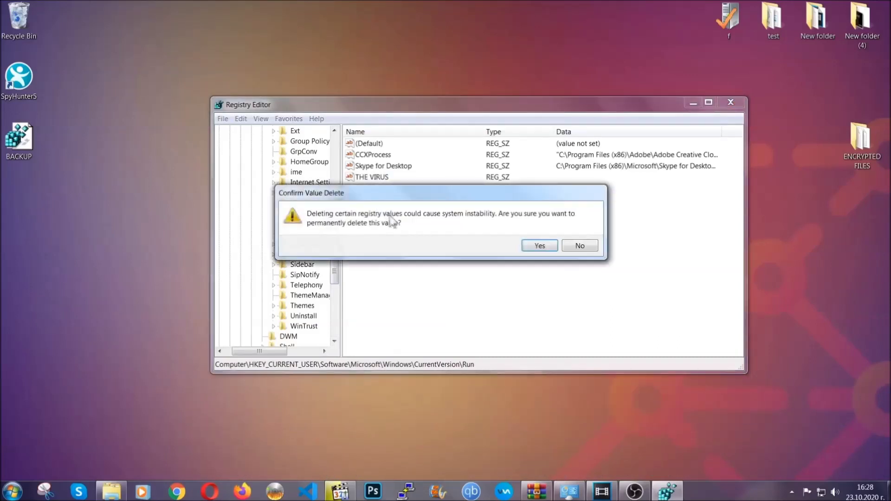
{"action": "left_click", "coordinate": [540, 246]}
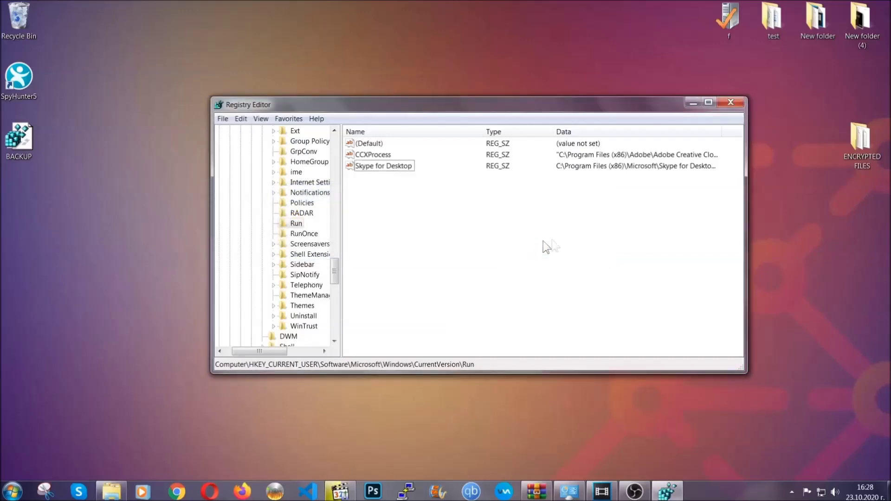
{"action": "left_click", "coordinate": [740, 102]}
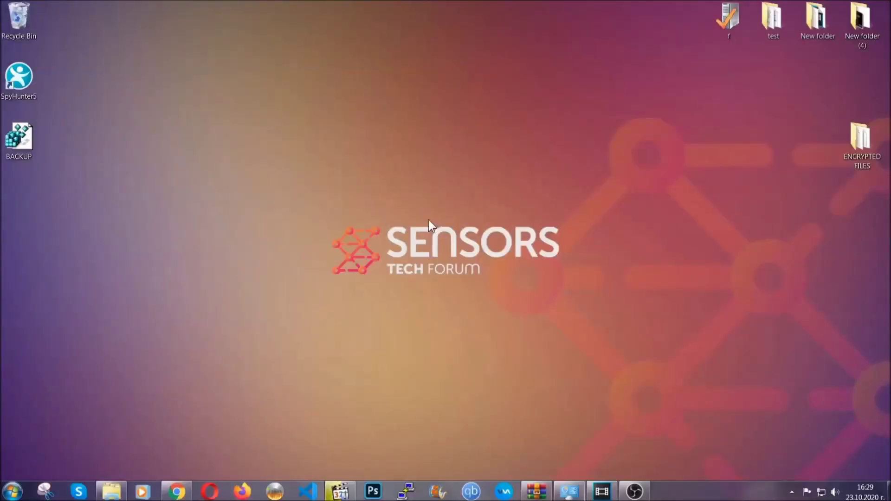
Restore Chrome showing the sensorstechforum article on decrypting ransomware files without a decrypter.
{"action": "left_click", "coordinate": [177, 493]}
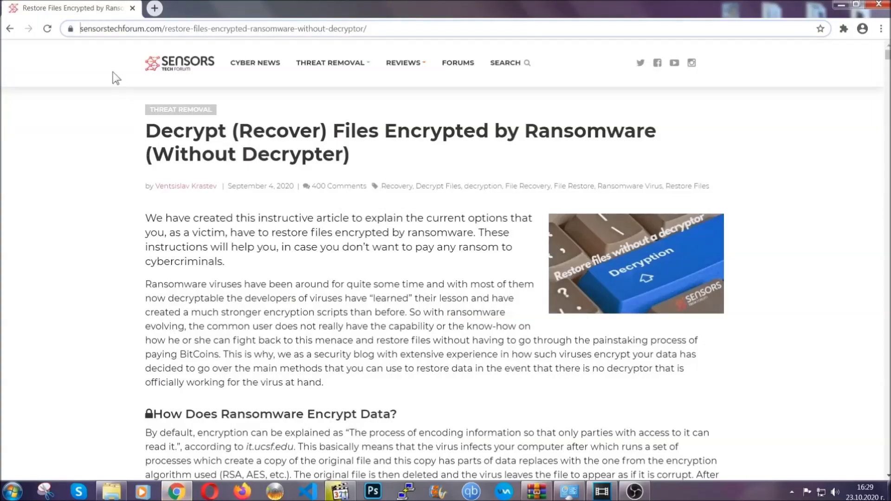
Highlight the article's URL, then expand 'Method 2 - Restore Data via Windows Backup'.
{"action": "left_click_drag", "start_coordinate": [80, 29], "coordinate": [402, 32]}
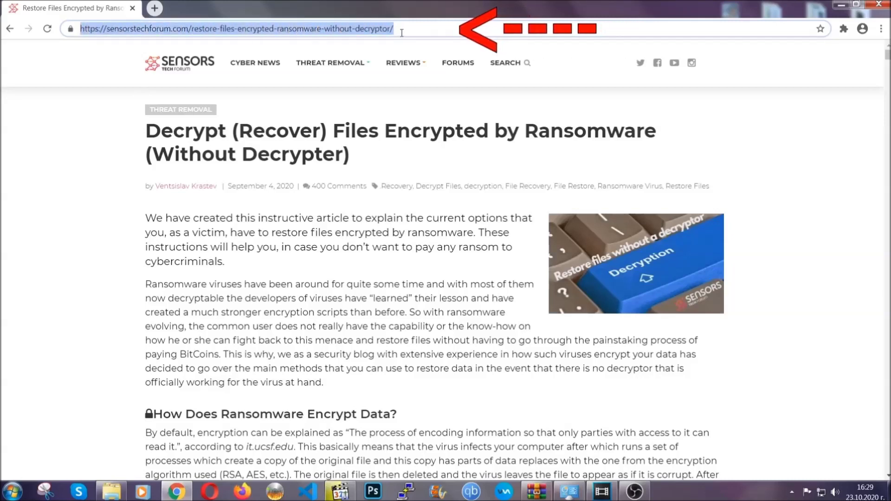
{"action": "mouse_move", "coordinate": [403, 90]}
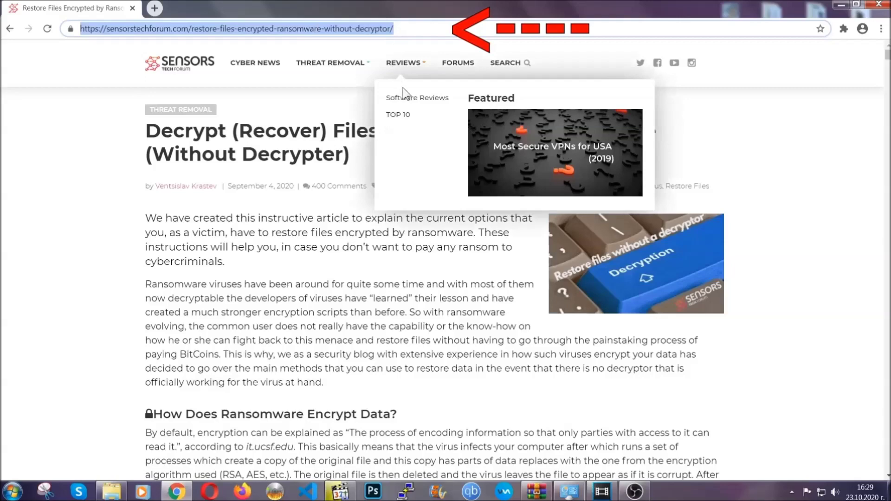
{"action": "scroll", "coordinate": [458, 253], "scroll_direction": "down", "scroll_amount": 5}
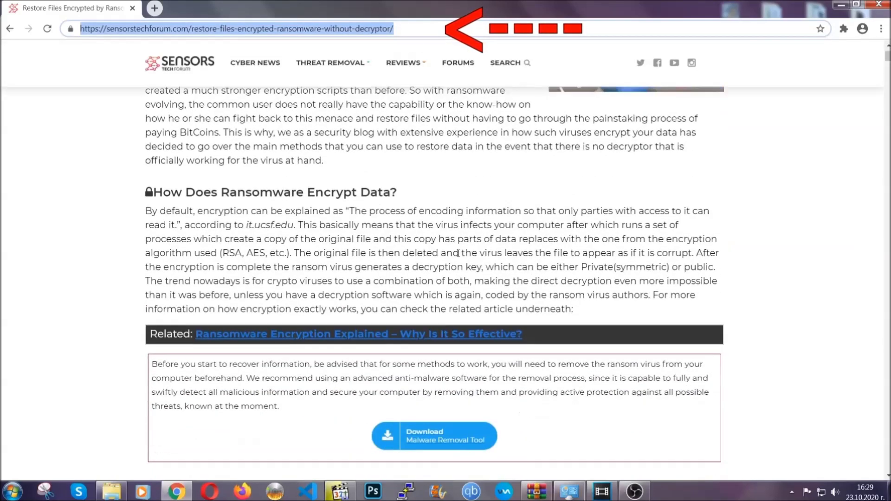
{"action": "scroll", "coordinate": [458, 253], "scroll_direction": "down", "scroll_amount": 6}
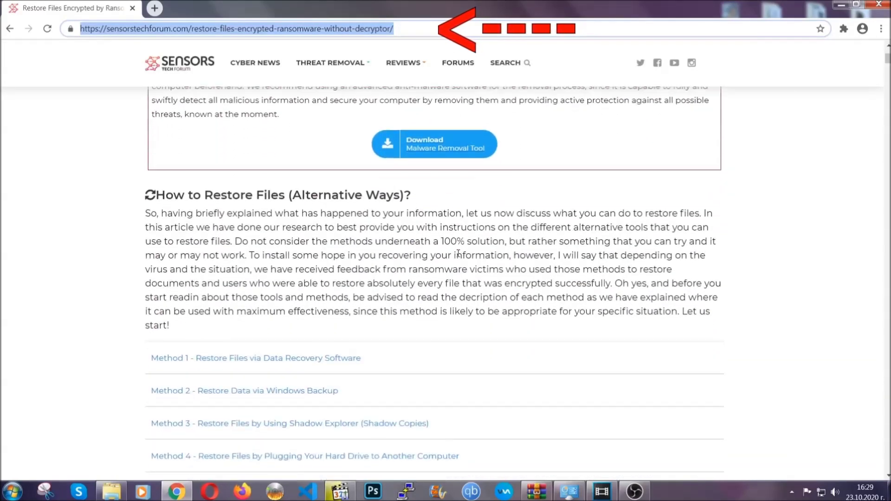
{"action": "scroll", "coordinate": [458, 253], "scroll_direction": "down", "scroll_amount": 4}
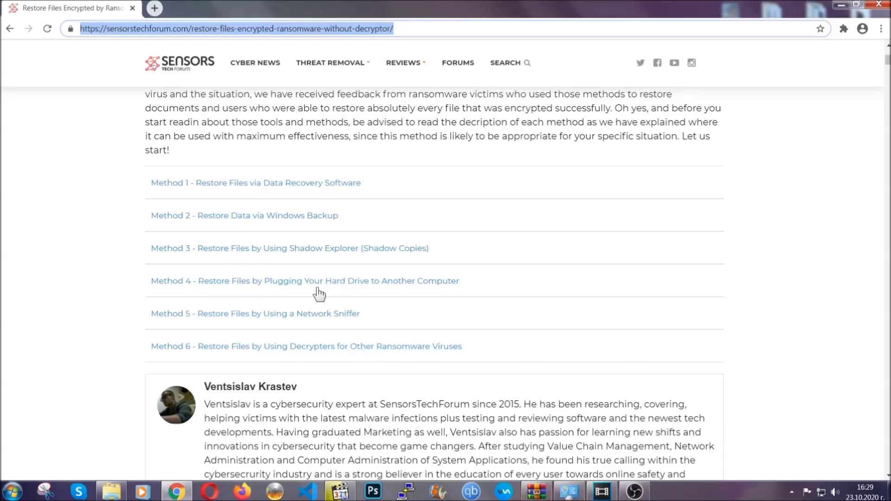
{"action": "left_click", "coordinate": [277, 215]}
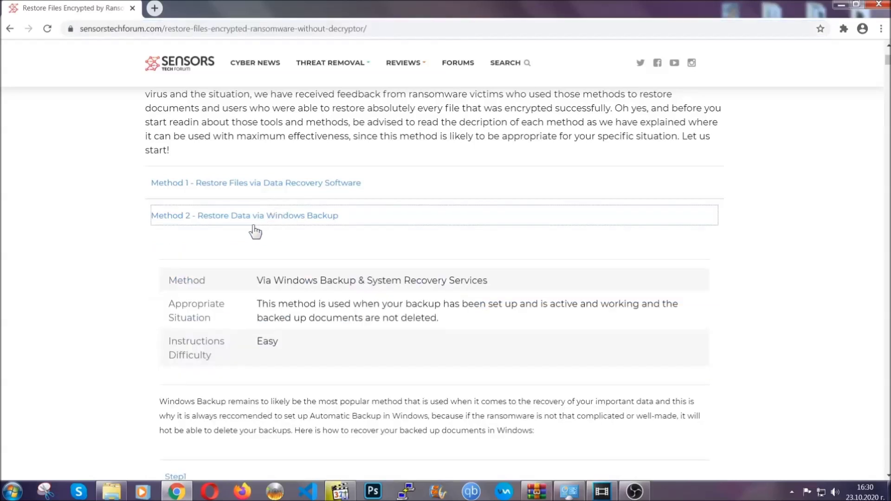
Expand Step1, Step2 and Step3 of the Windows Backup method in the article.
{"action": "left_click_drag", "start_coordinate": [258, 276], "coordinate": [313, 346]}
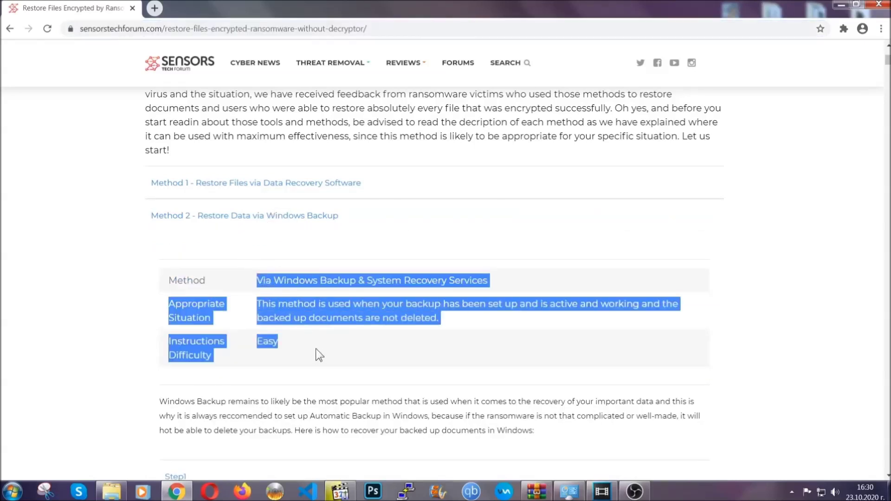
{"action": "left_click", "coordinate": [315, 349]}
{"action": "scroll", "coordinate": [319, 347], "scroll_direction": "down", "scroll_amount": 4}
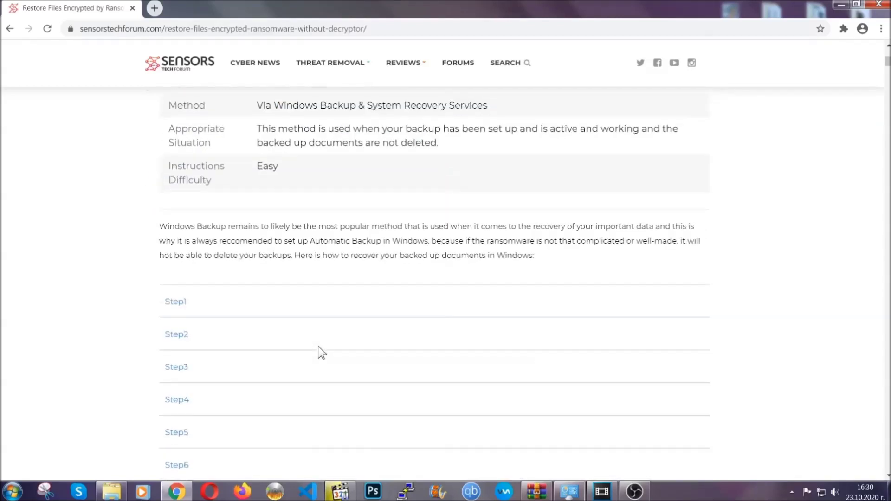
{"action": "scroll", "coordinate": [319, 346], "scroll_direction": "down", "scroll_amount": 1}
{"action": "left_click", "coordinate": [183, 244]}
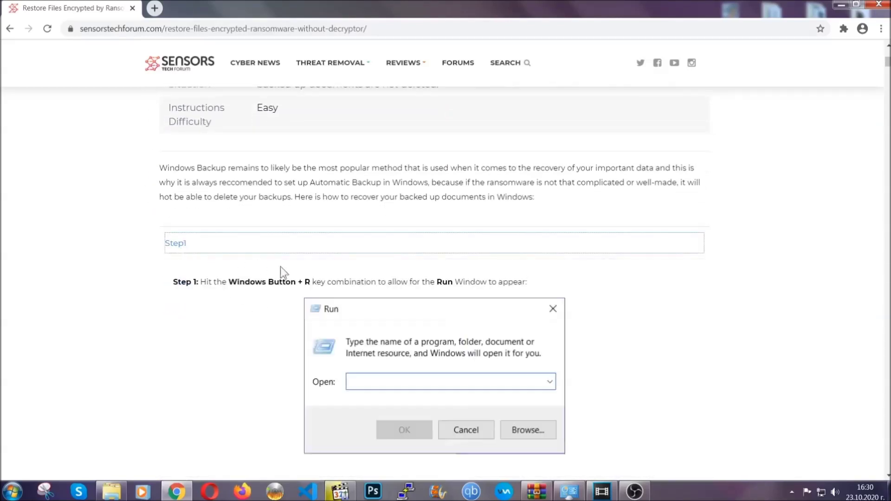
{"action": "scroll", "coordinate": [417, 289], "scroll_direction": "down", "scroll_amount": 4}
{"action": "left_click", "coordinate": [208, 291]}
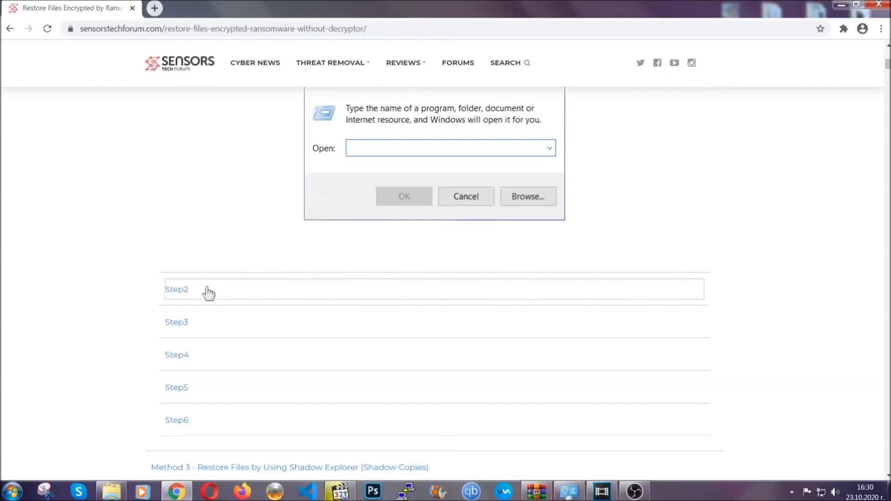
{"action": "scroll", "coordinate": [398, 297], "scroll_direction": "down", "scroll_amount": 4}
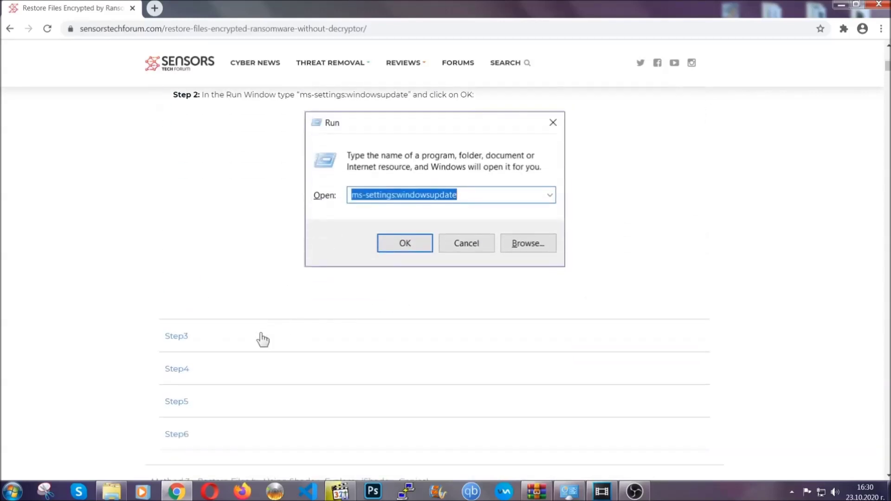
{"action": "left_click", "coordinate": [262, 338]}
Look over the Step3 Backup settings instructions, then minimize Chrome to reveal the desktop.
{"action": "scroll", "coordinate": [394, 319], "scroll_direction": "down", "scroll_amount": 3}
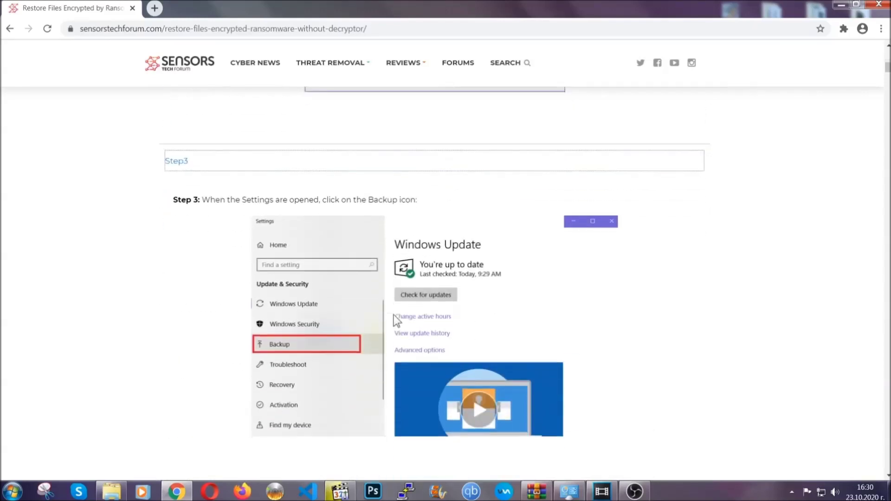
{"action": "scroll", "coordinate": [393, 314], "scroll_direction": "down", "scroll_amount": 2}
{"action": "scroll", "coordinate": [392, 316], "scroll_direction": "down", "scroll_amount": 2}
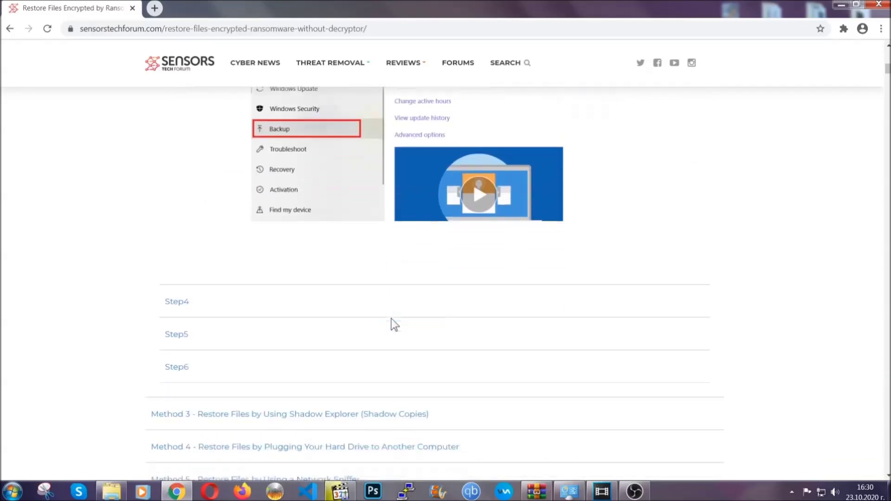
{"action": "scroll", "coordinate": [392, 319], "scroll_direction": "down", "scroll_amount": 7}
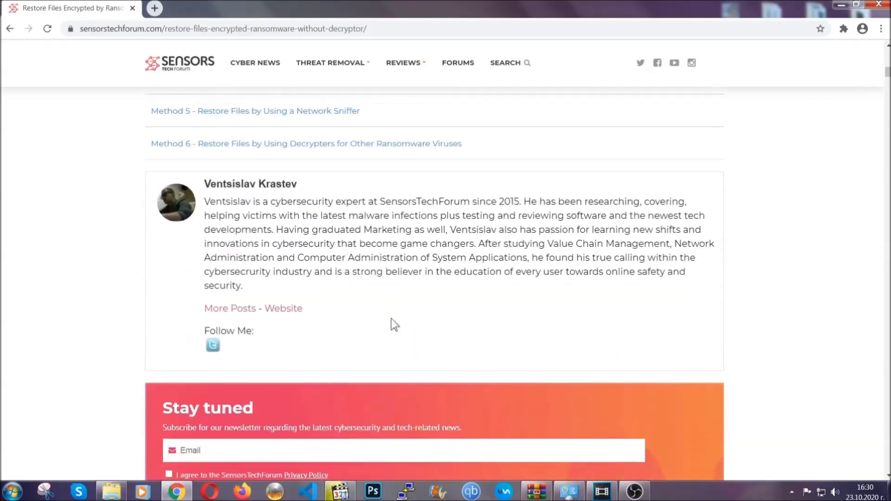
{"action": "scroll", "coordinate": [391, 318], "scroll_direction": "up", "scroll_amount": 20}
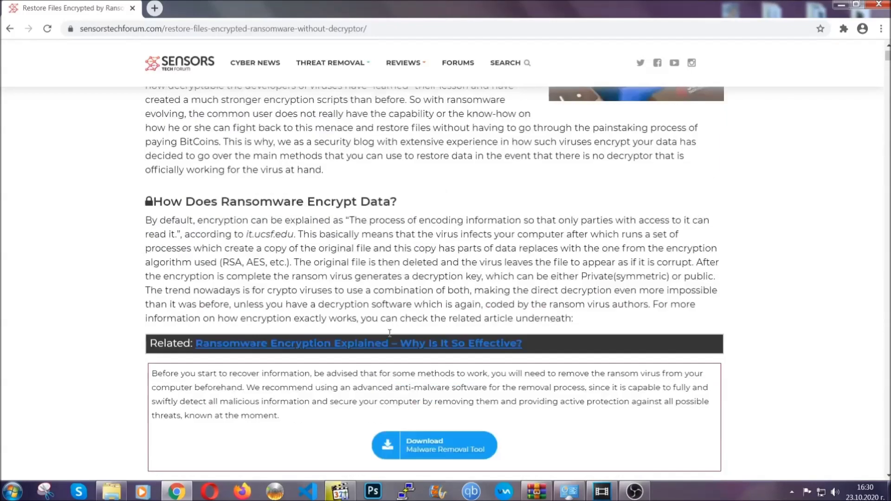
{"action": "scroll", "coordinate": [390, 333], "scroll_direction": "up", "scroll_amount": 5}
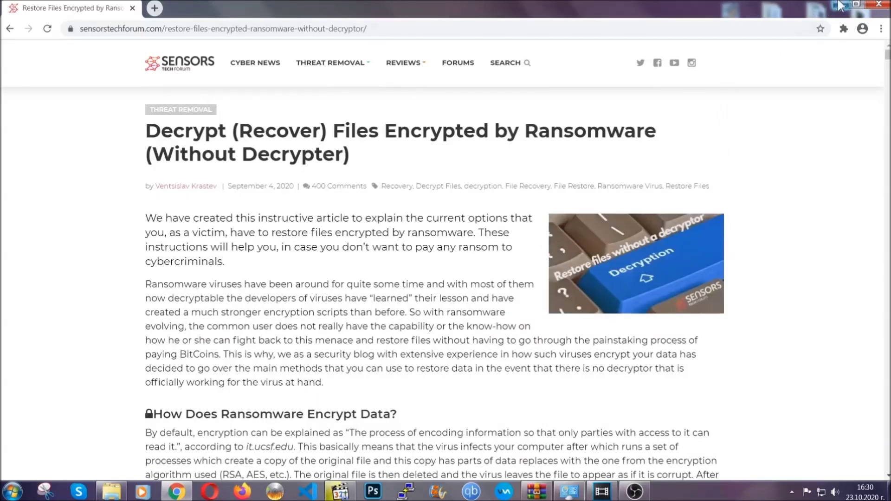
{"action": "left_click", "coordinate": [840, 5]}
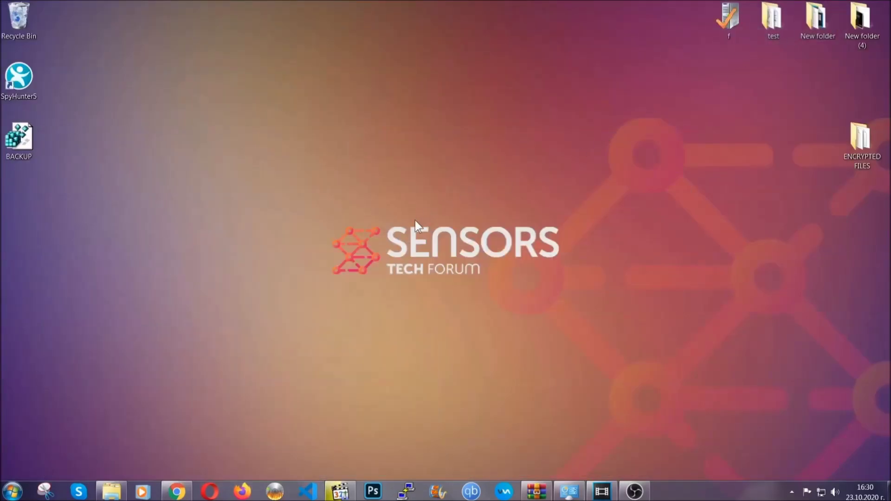